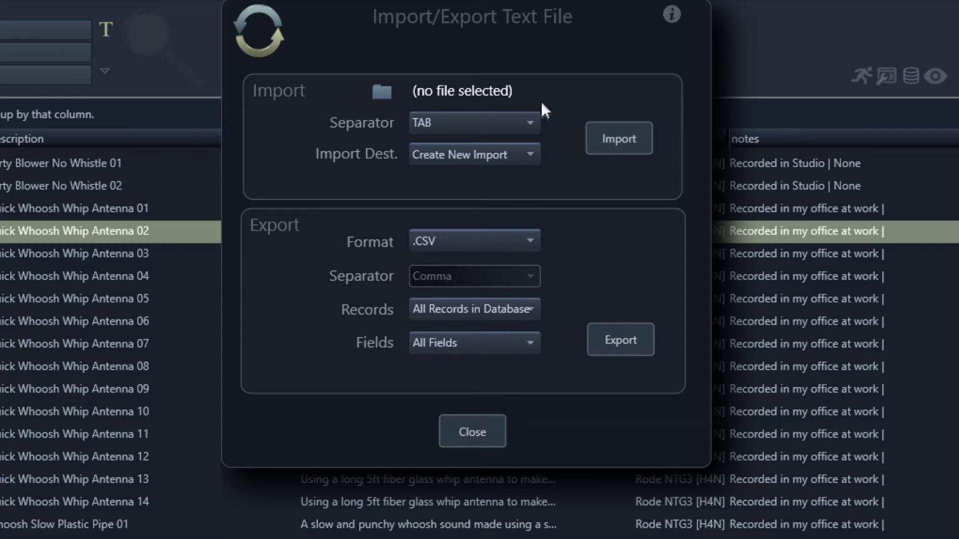
# Step: Open the Import/Export Text File window and look over its import and export options
pyautogui.click(516, 124)
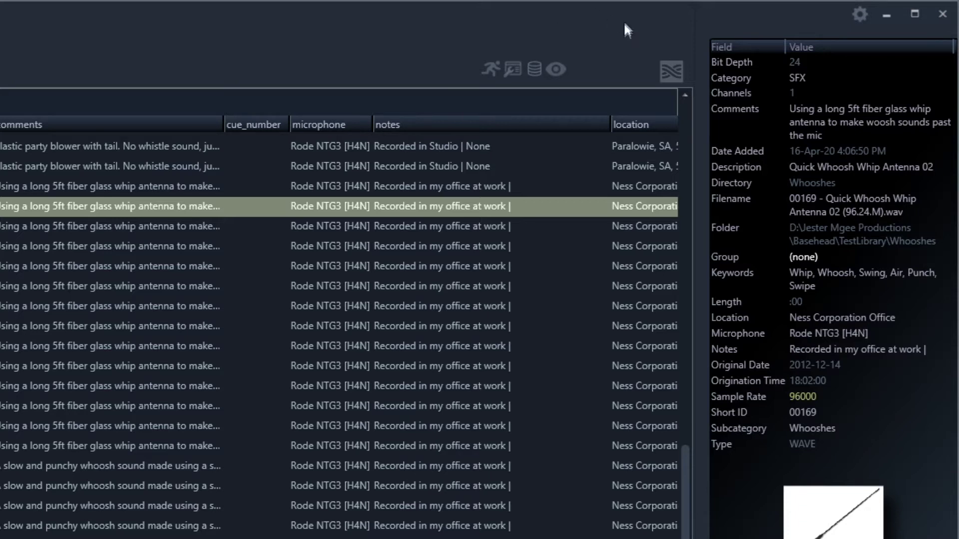
pyautogui.click(562, 72)
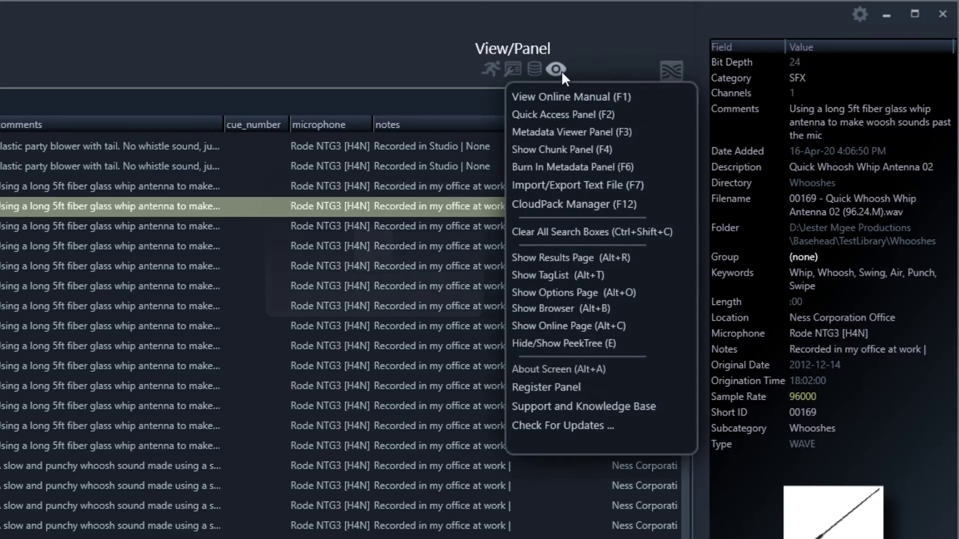
pyautogui.click(599, 184)
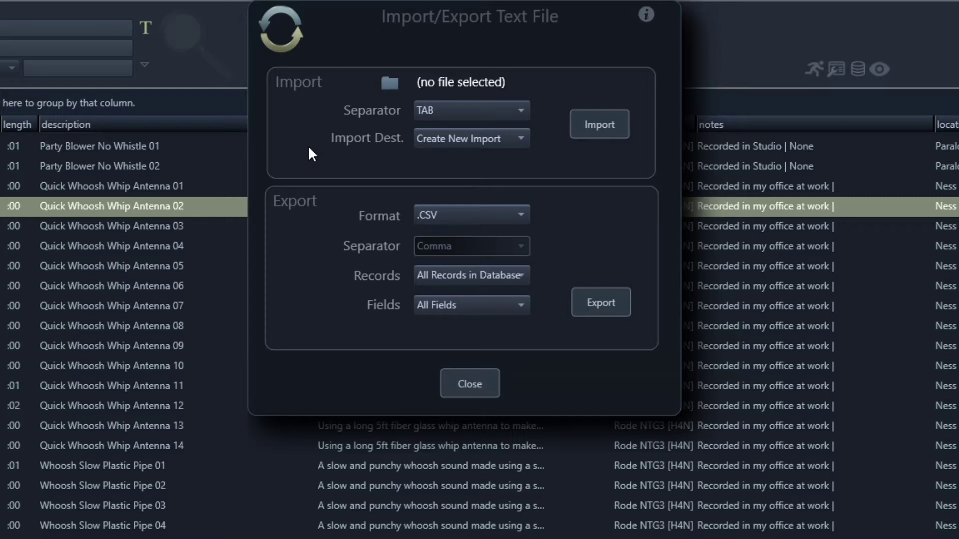
# Step: Open Boom Library.xlsx from the D:\Test\Boom folder and examine its metadata columns against the folder's WAV filenames
pyautogui.click(203, 538)
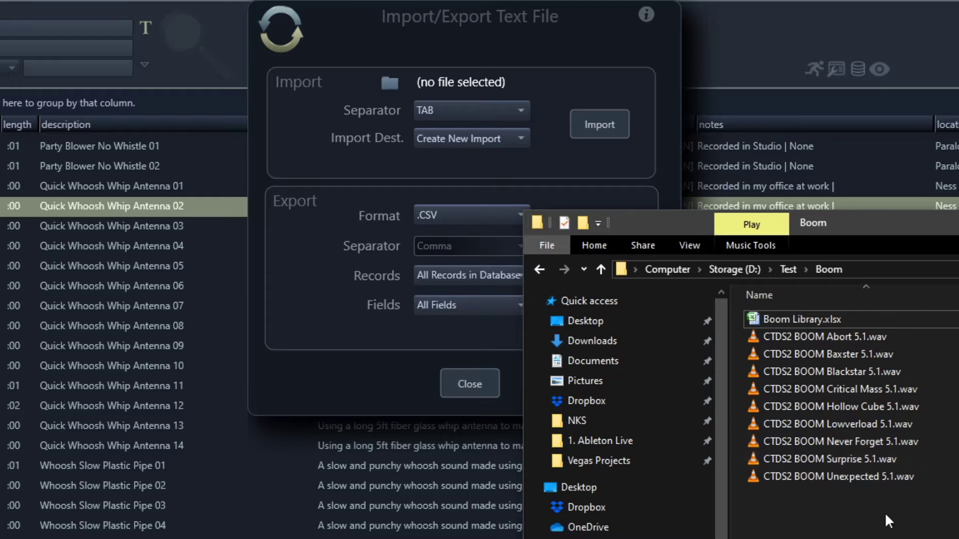
pyautogui.doubleClick(807, 318)
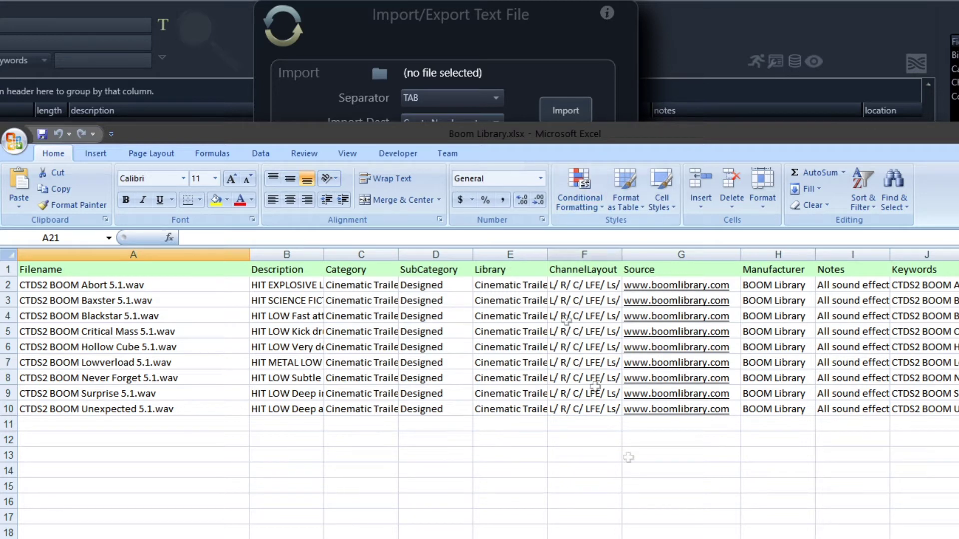
pyautogui.hotkey('alt', 'Tab')
pyautogui.click(807, 302)
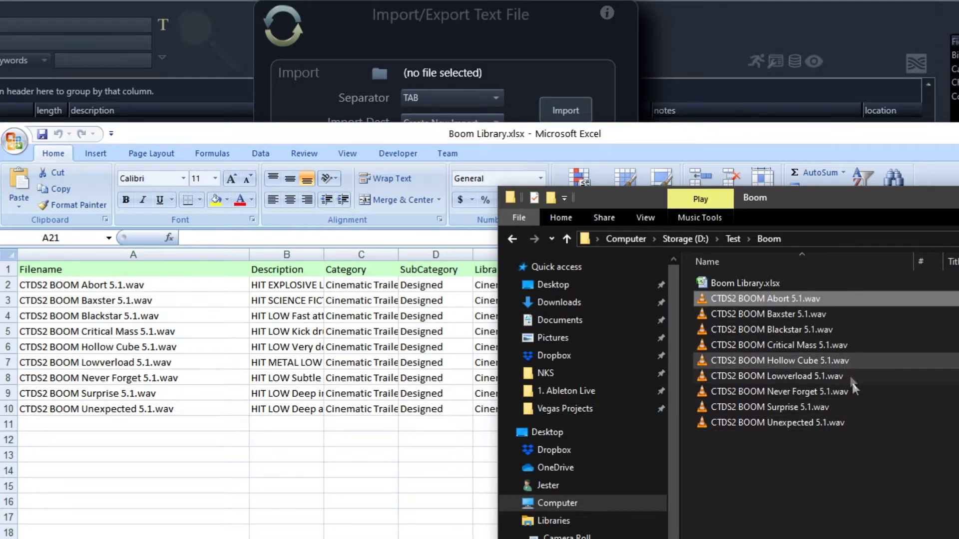
pyautogui.click(819, 137)
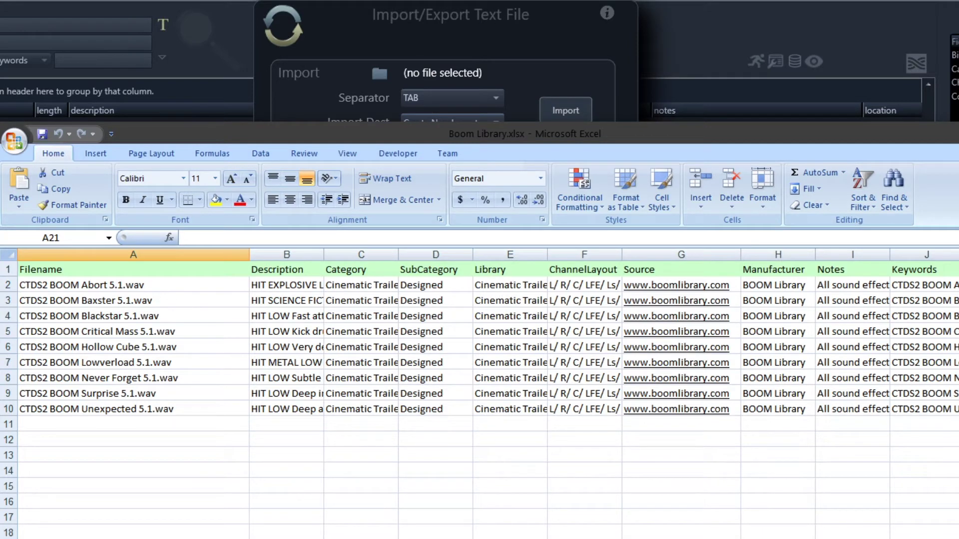
pyautogui.hscroll(5, 480, 400)
pyautogui.hscroll(-5, 479, 400)
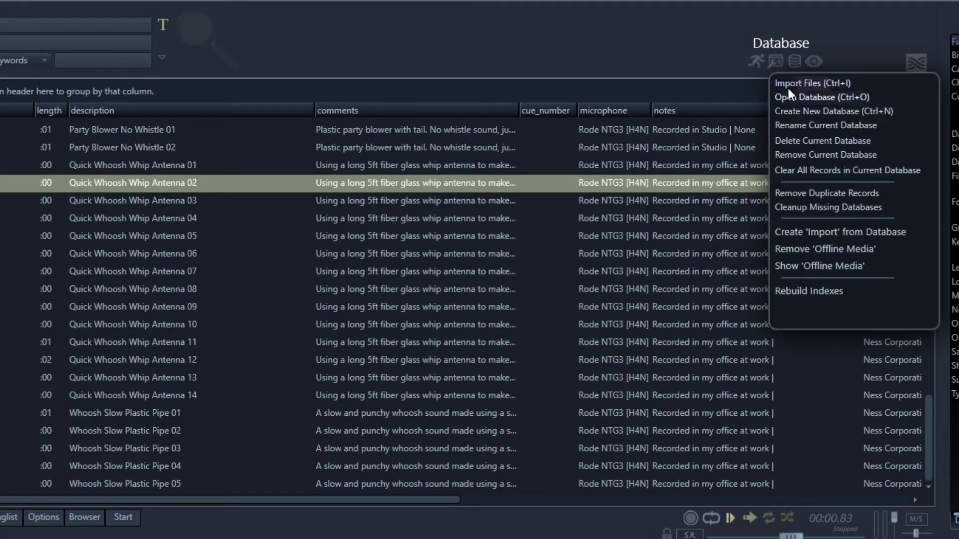
# Step: Import the audio files from D:\Test\Boom into the current database under the import name BOOM and review the records
pyautogui.click(783, 86)
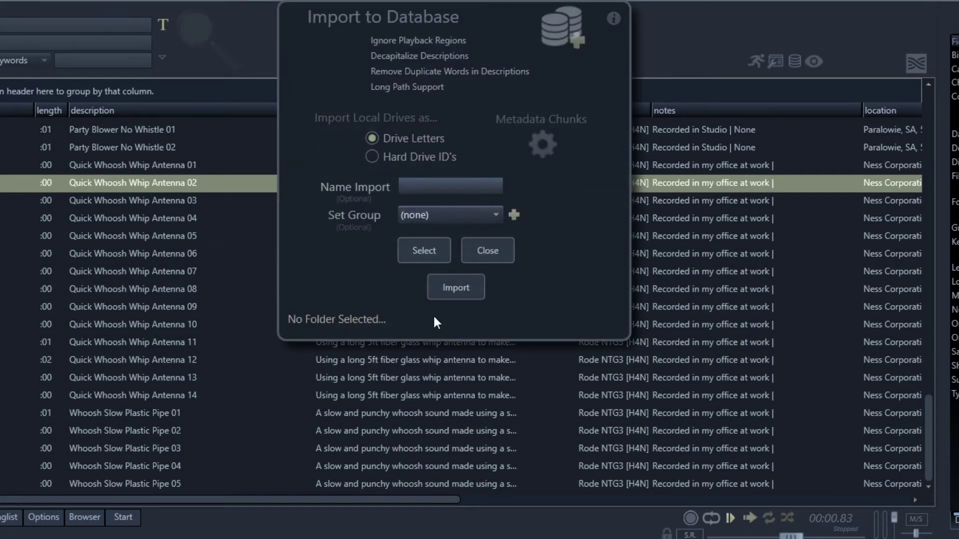
pyautogui.write('BOOM')
pyautogui.click(434, 252)
pyautogui.moveTo(558, 358); pyautogui.dragTo(564, 436)
pyautogui.click(422, 379)
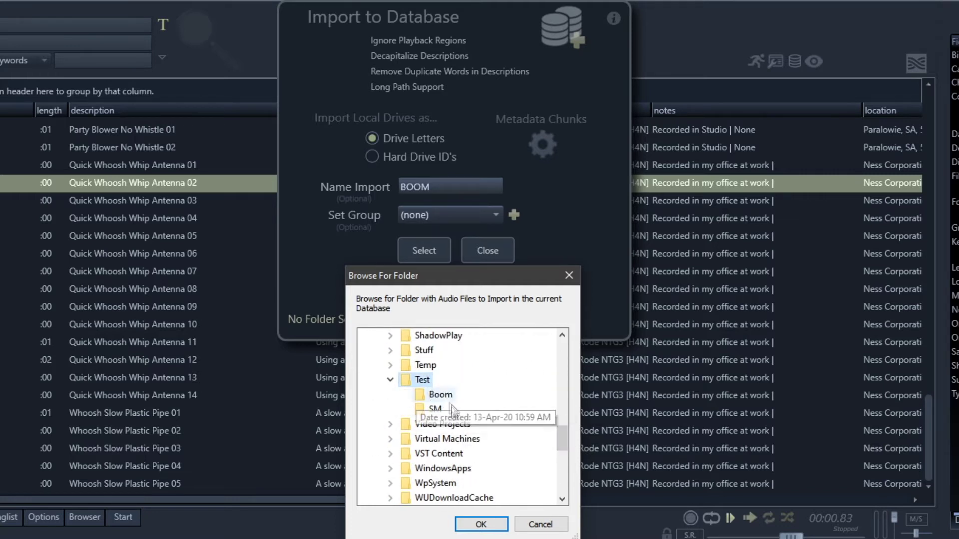
pyautogui.click(441, 395)
pyautogui.click(487, 523)
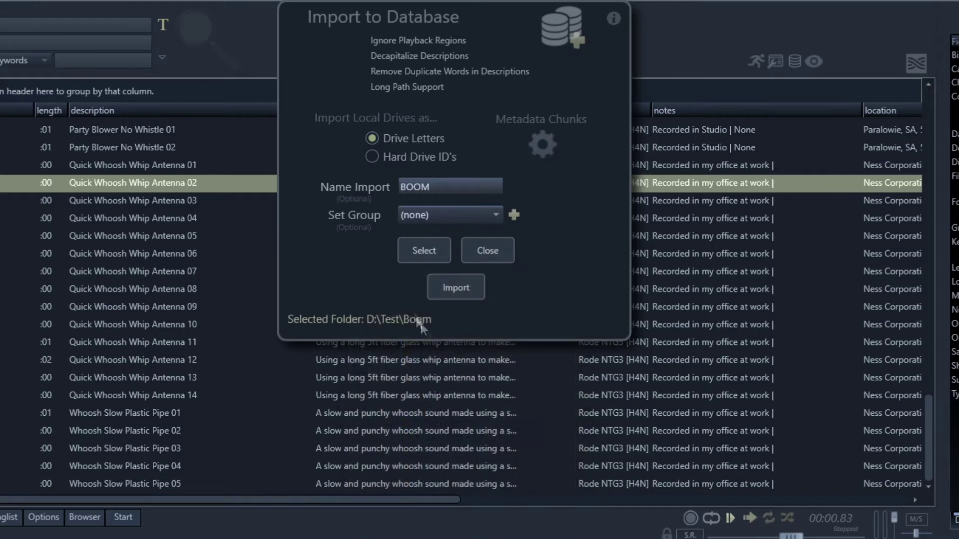
pyautogui.click(451, 294)
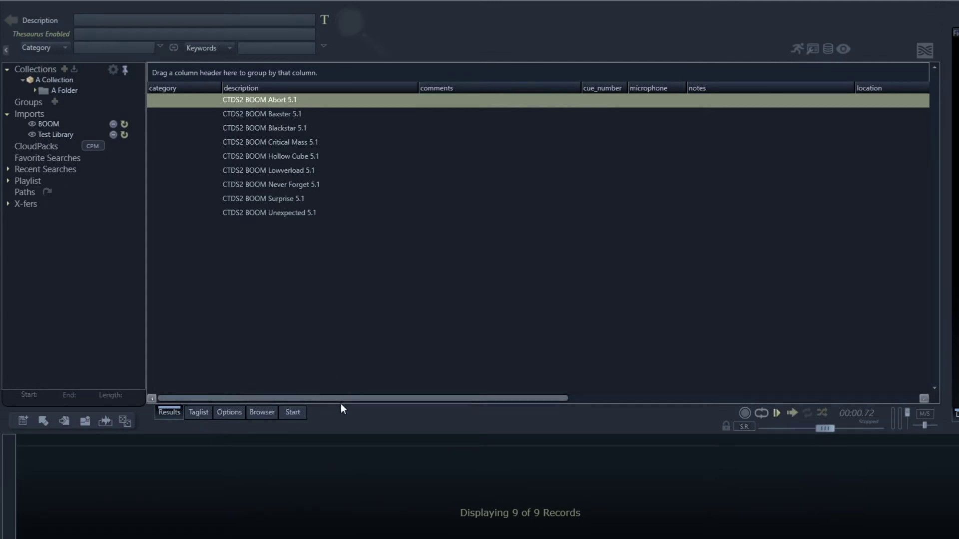
pyautogui.moveTo(336, 396); pyautogui.dragTo(286, 368)
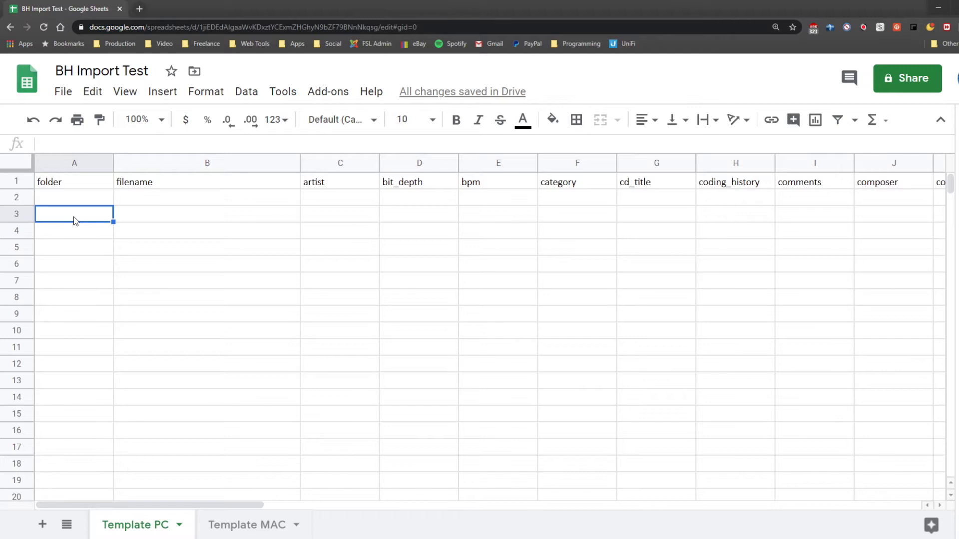
# Step: Compare the column headers of the Template PC and Template MAC sheets in the BH Import Test Google Sheets spreadsheet
pyautogui.click(267, 526)
pyautogui.click(152, 525)
pyautogui.click(266, 529)
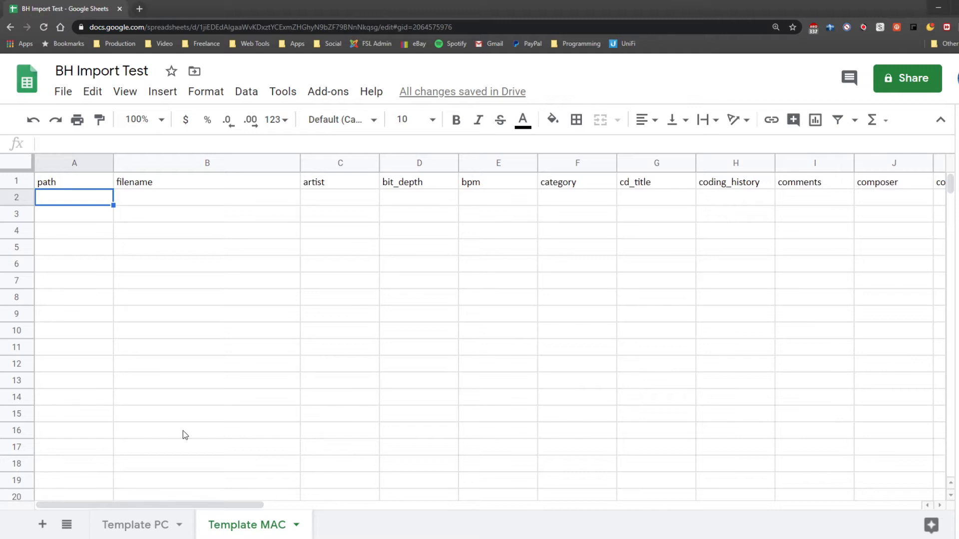
# Step: Start a file import into the BH Import Test spreadsheet with upload from the device as the source
pyautogui.click(63, 93)
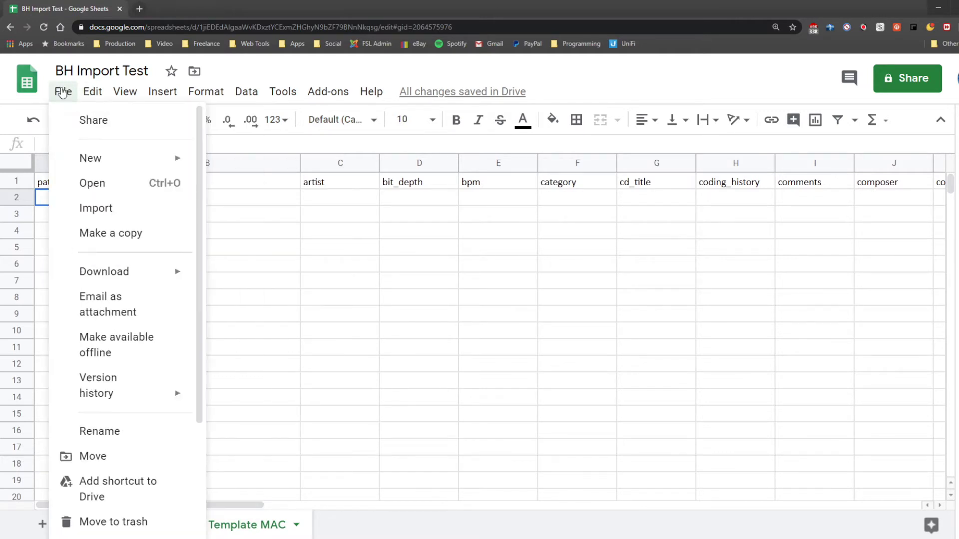
pyautogui.click(103, 208)
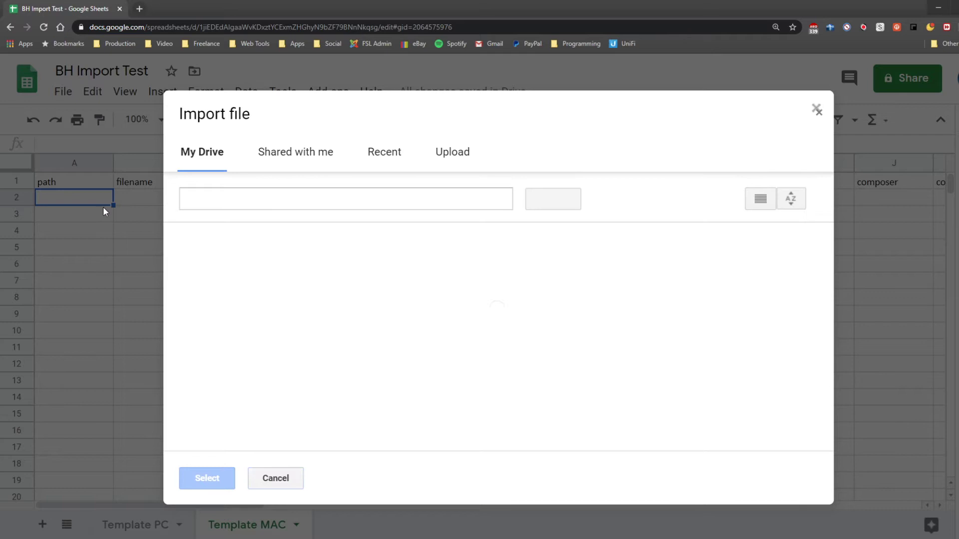
pyautogui.click(454, 151)
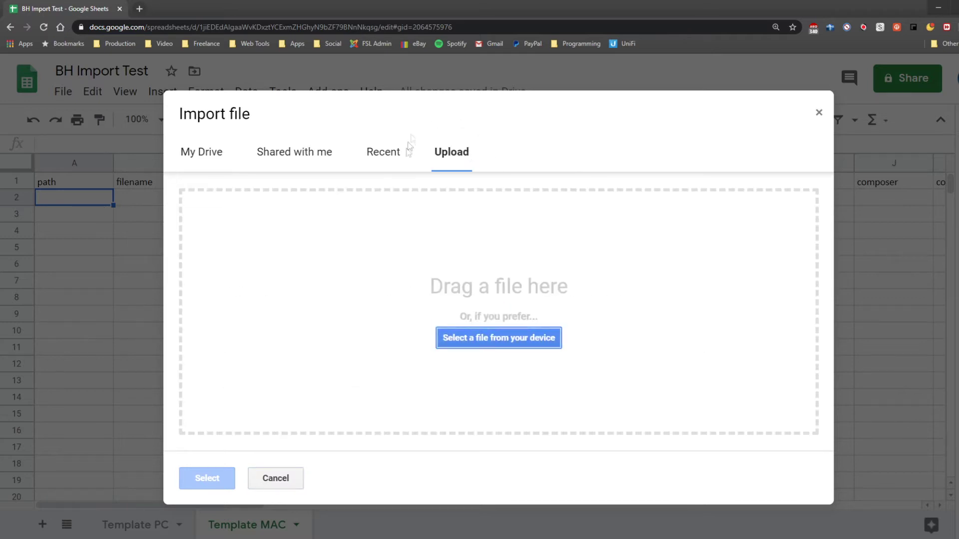
# Step: Open Boom Library.xlsx from the Boom folder in Excel, examine its metadata columns, and close the workbook
pyautogui.hotkey('alt', 'Tab')
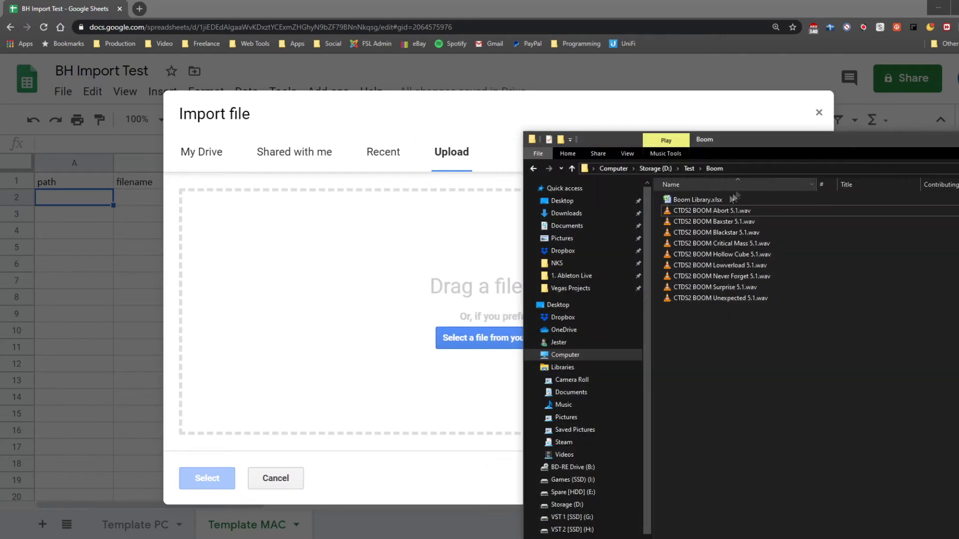
pyautogui.click(699, 201)
pyautogui.doubleClick(699, 200)
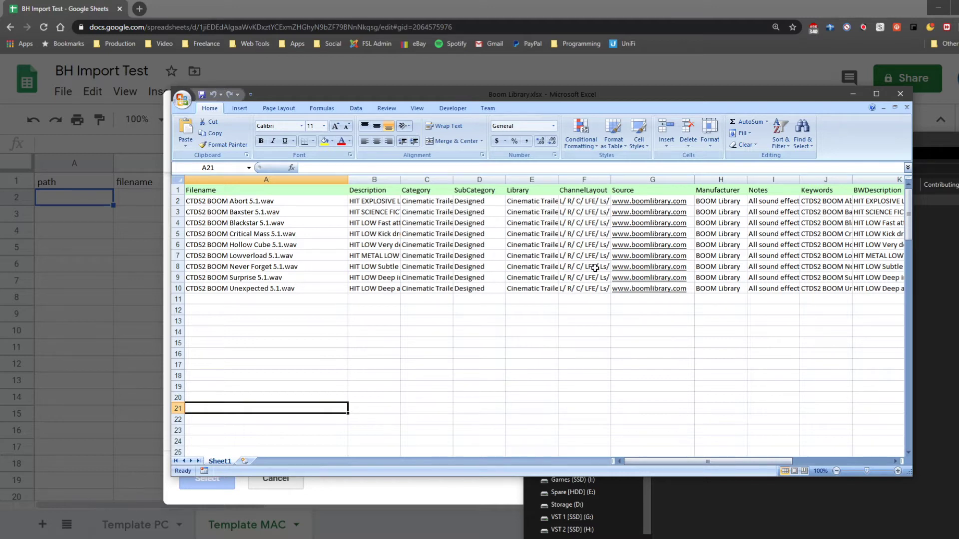
pyautogui.click(603, 232)
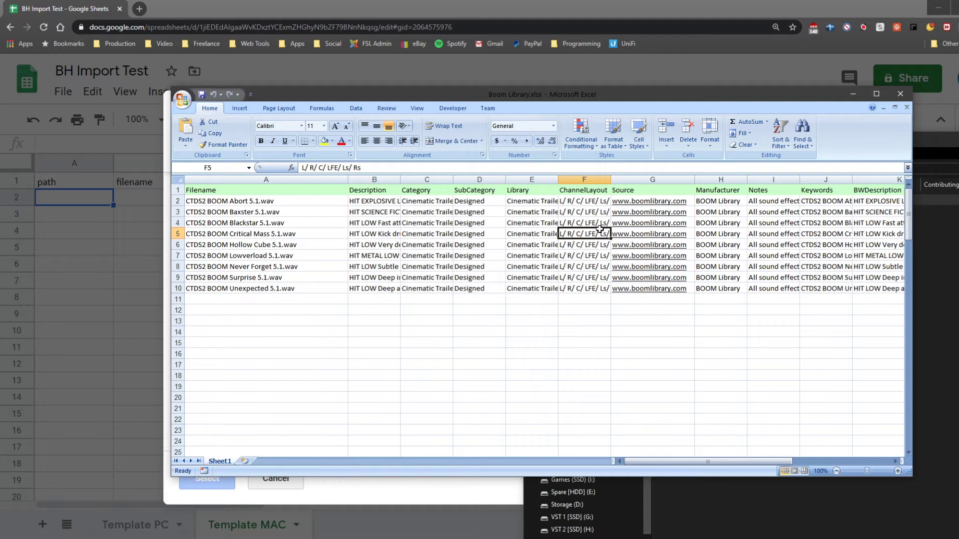
pyautogui.moveTo(683, 462); pyautogui.dragTo(651, 452)
pyautogui.click(900, 93)
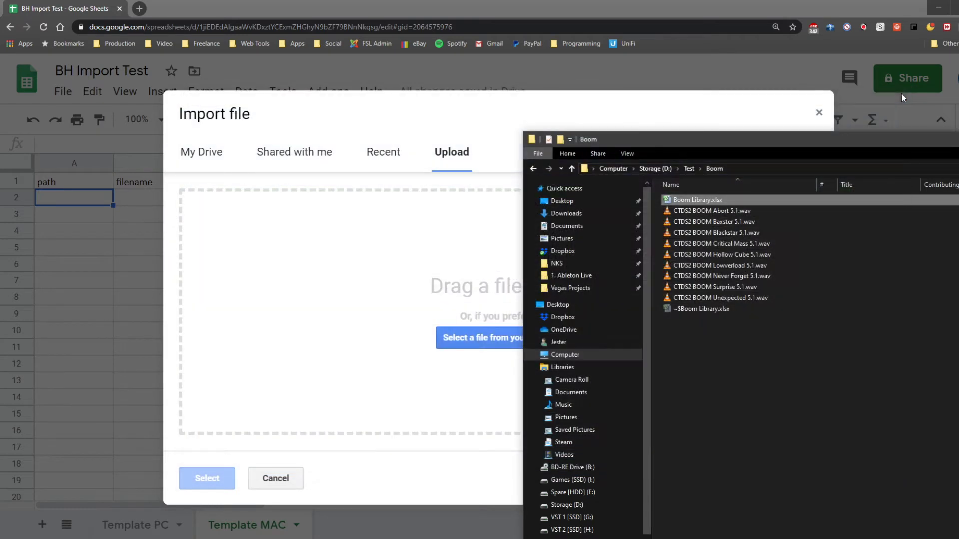
# Step: Upload Boom Library.xlsx from the Boom folder and import it into the spreadsheet as a new sheet
pyautogui.moveTo(716, 207); pyautogui.dragTo(351, 298)
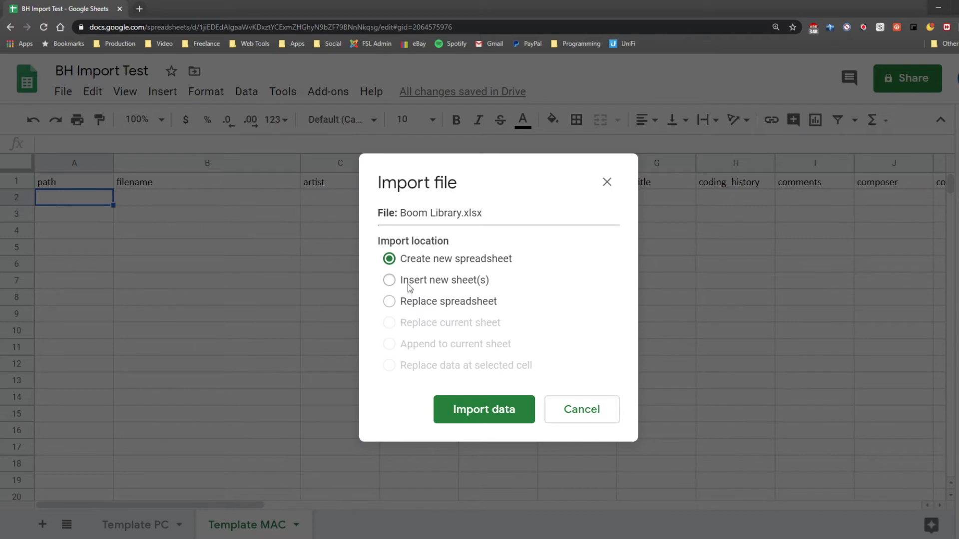
pyautogui.click(413, 282)
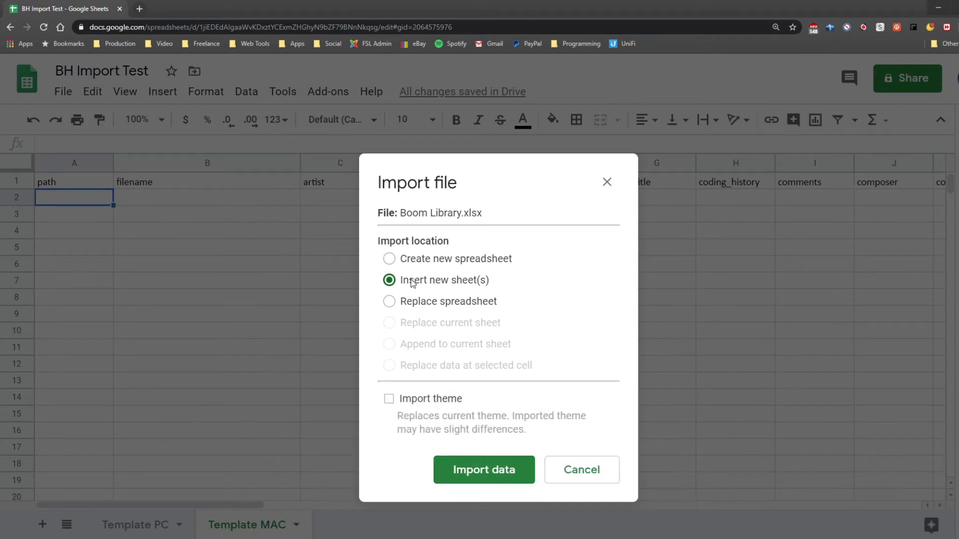
pyautogui.click(481, 485)
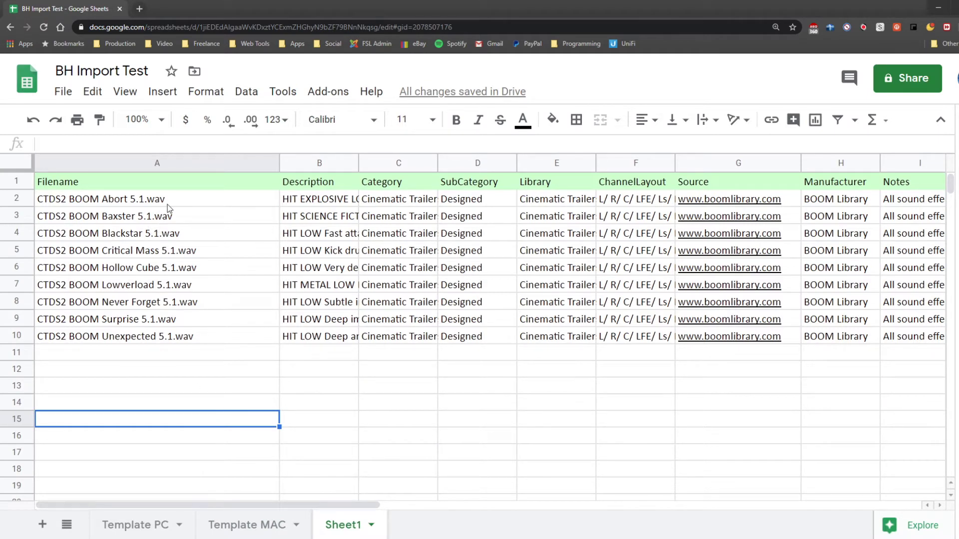
# Step: Check the Template PC columns, and select the filenames in cells A2:A10 of Sheet1
pyautogui.click(156, 527)
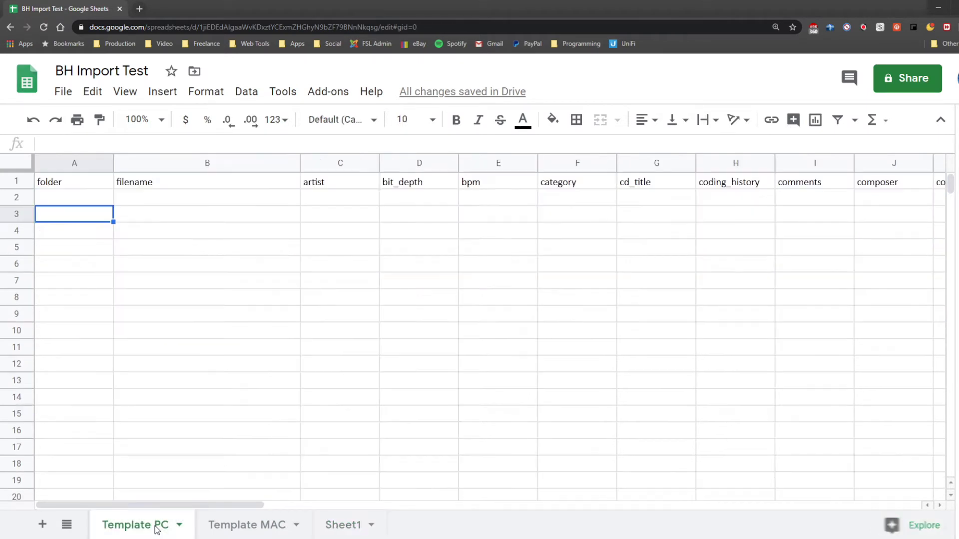
pyautogui.click(364, 524)
pyautogui.click(181, 197)
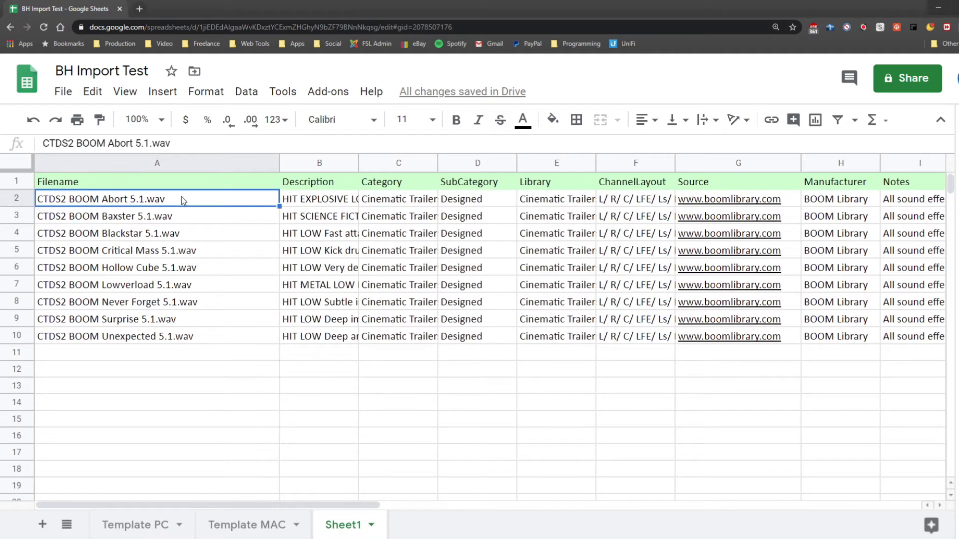
pyautogui.keyDown('shift'); pyautogui.click(196, 332); pyautogui.keyUp('shift')
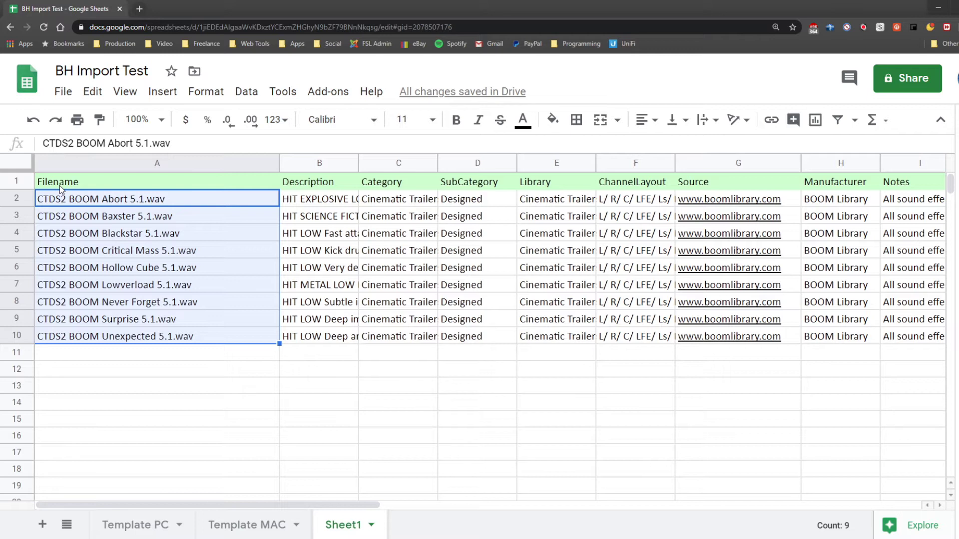
# Step: Hide the Template MAC sheet
pyautogui.rightClick(273, 525)
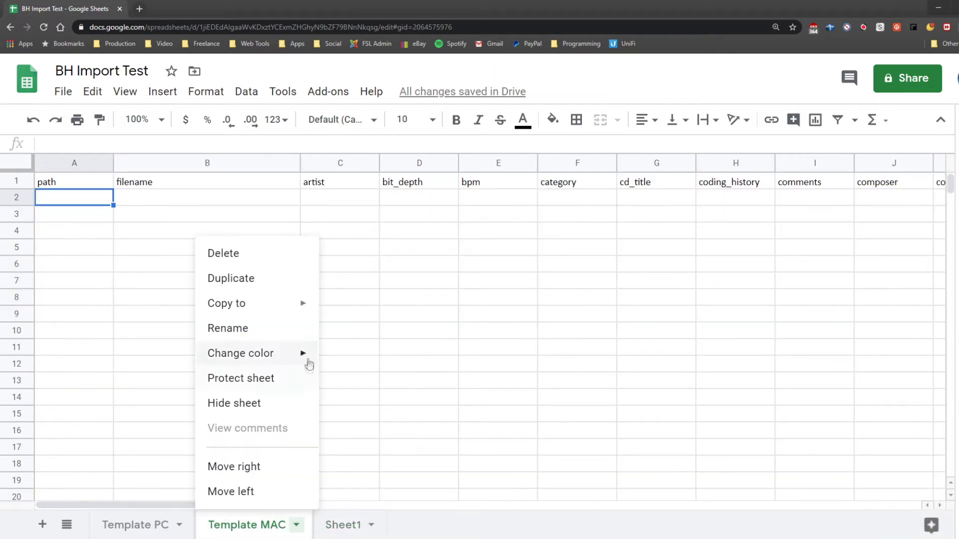
pyautogui.click(250, 411)
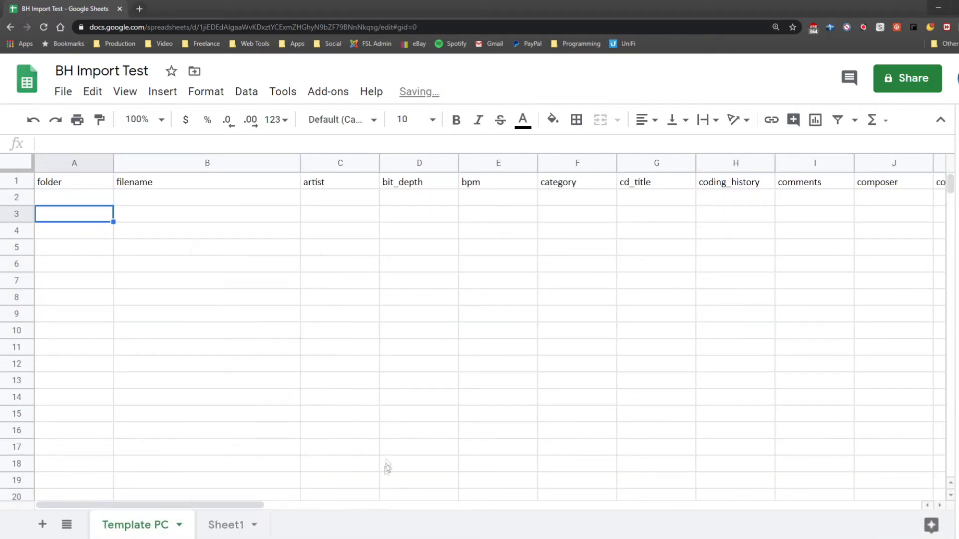
# Step: Copy the filenames and the Cinematic Trailers category values from Sheet1 into the matching columns of Template PC
pyautogui.click(230, 524)
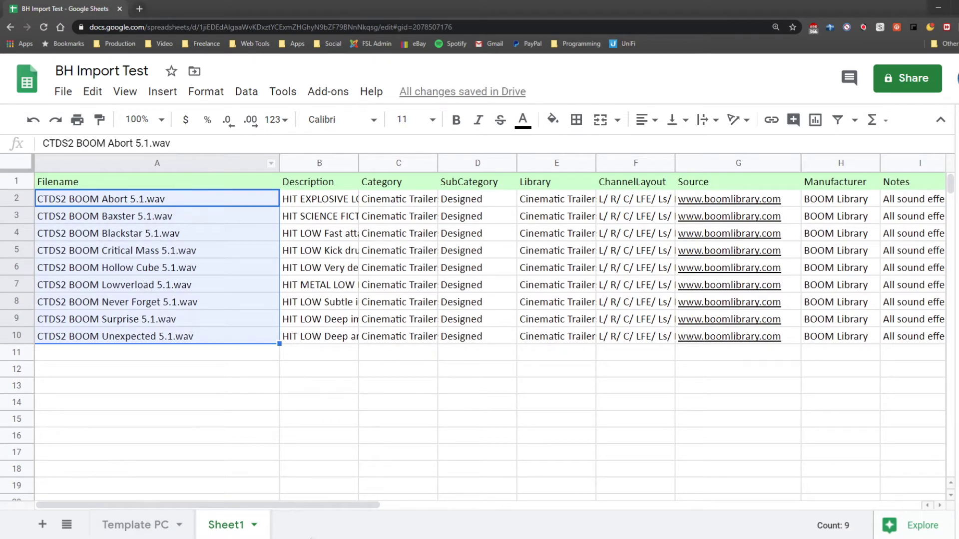
pyautogui.click(136, 532)
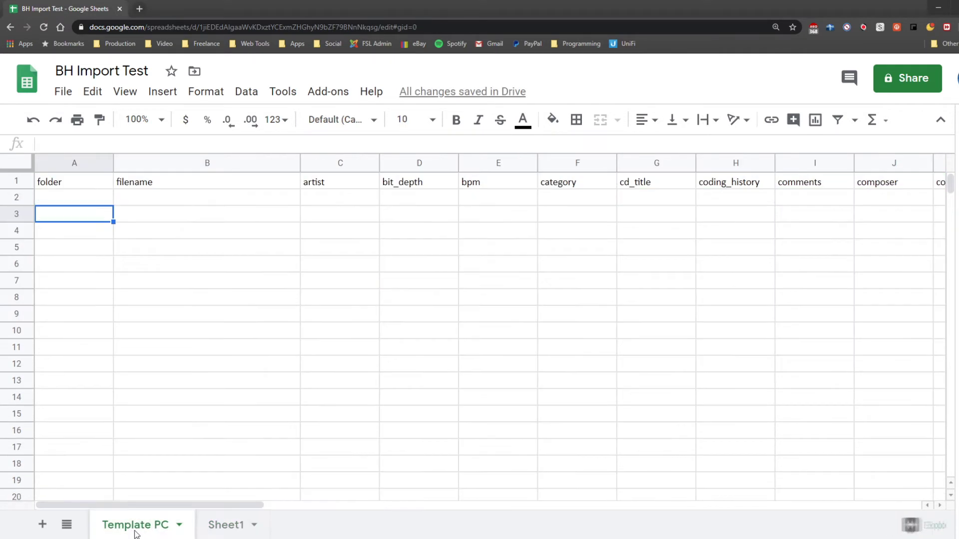
pyautogui.click(247, 525)
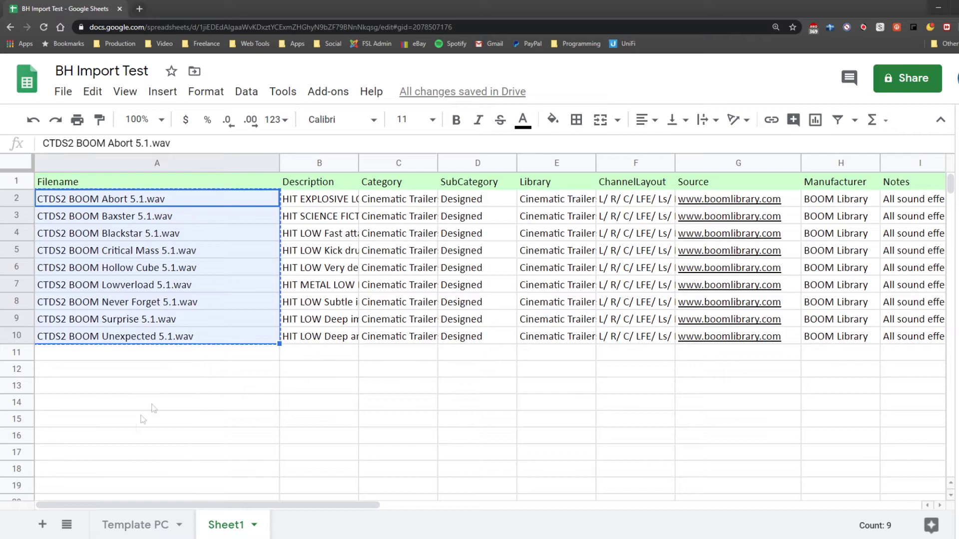
pyautogui.click(113, 529)
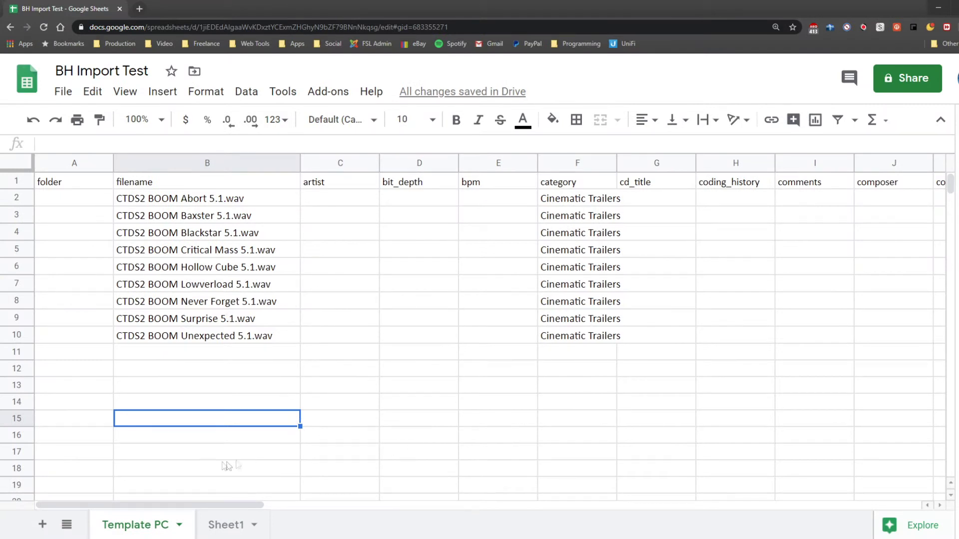
# Step: Download the Template PC sheet as tab-separated values to the Desktop as BH Import Test - Template PC.tsv
pyautogui.moveTo(205, 507); pyautogui.dragTo(353, 417)
pyautogui.click(61, 92)
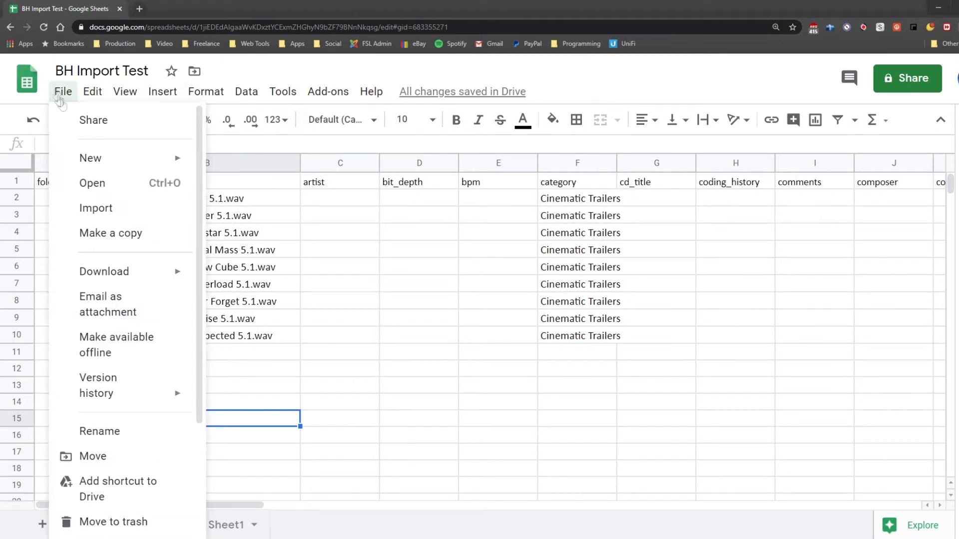
pyautogui.moveTo(140, 271)
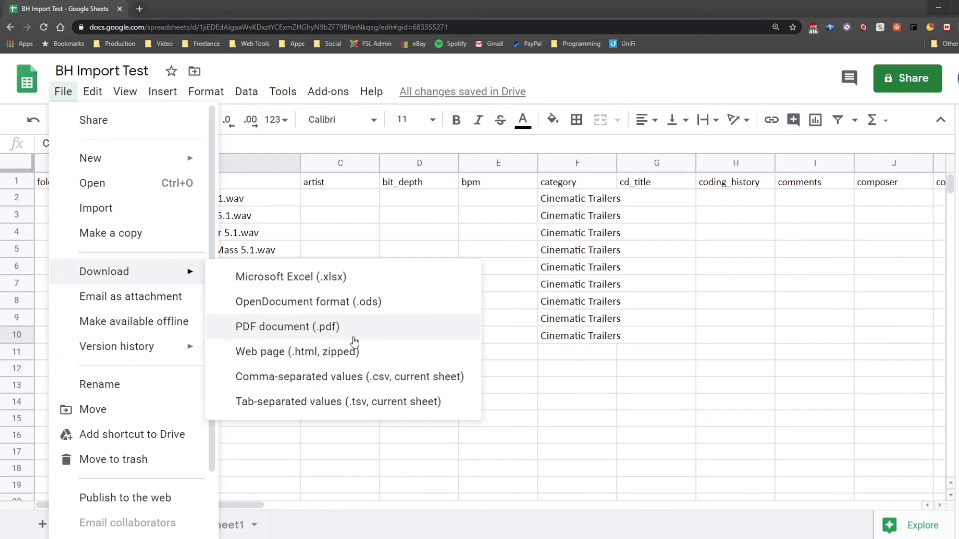
pyautogui.click(381, 403)
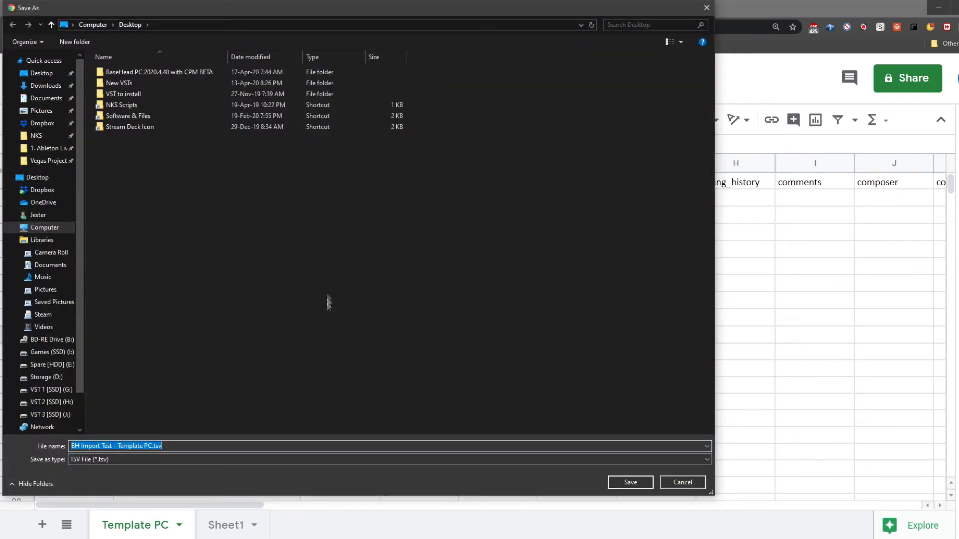
pyautogui.click(237, 445)
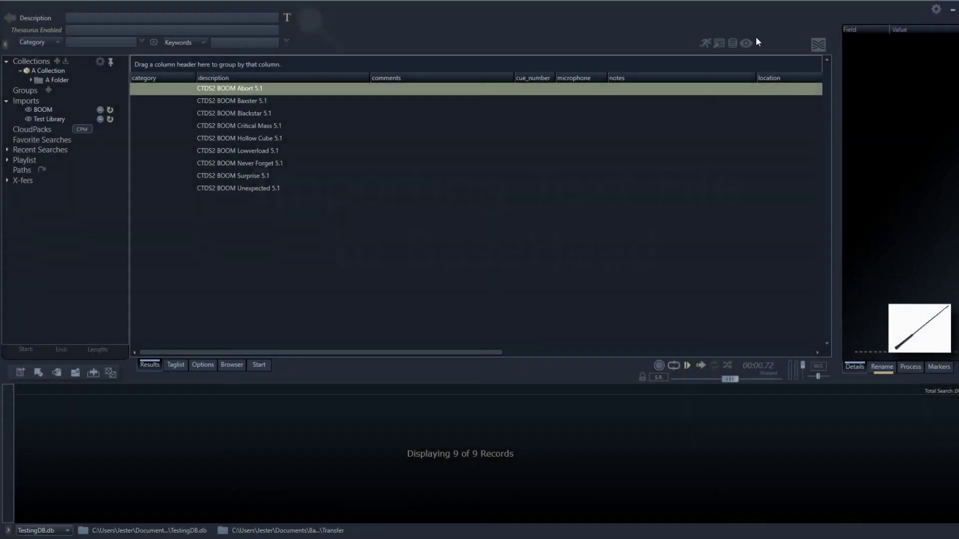
# Step: Switch to BaseHead and load BH Import Test - Template PC.tsv from the Desktop into the text file import
pyautogui.click(749, 42)
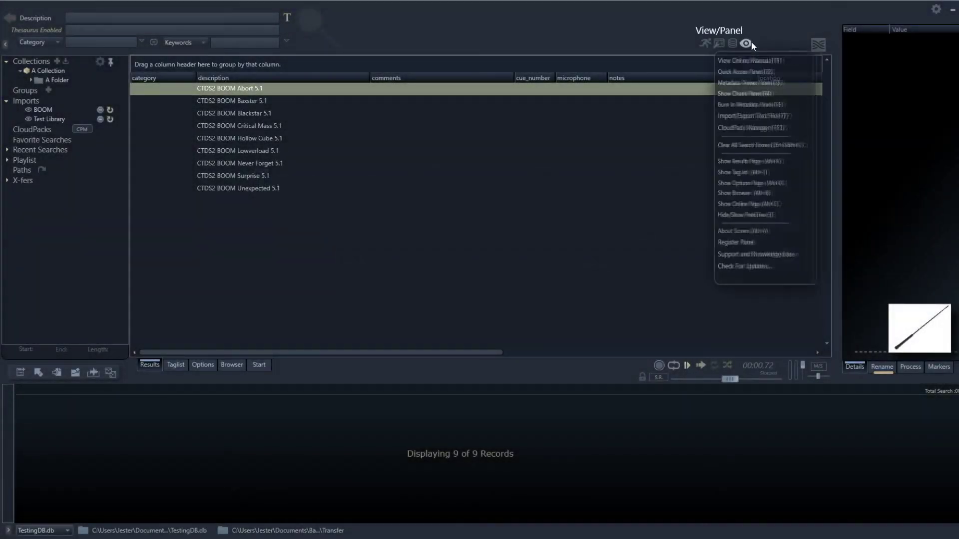
pyautogui.click(766, 116)
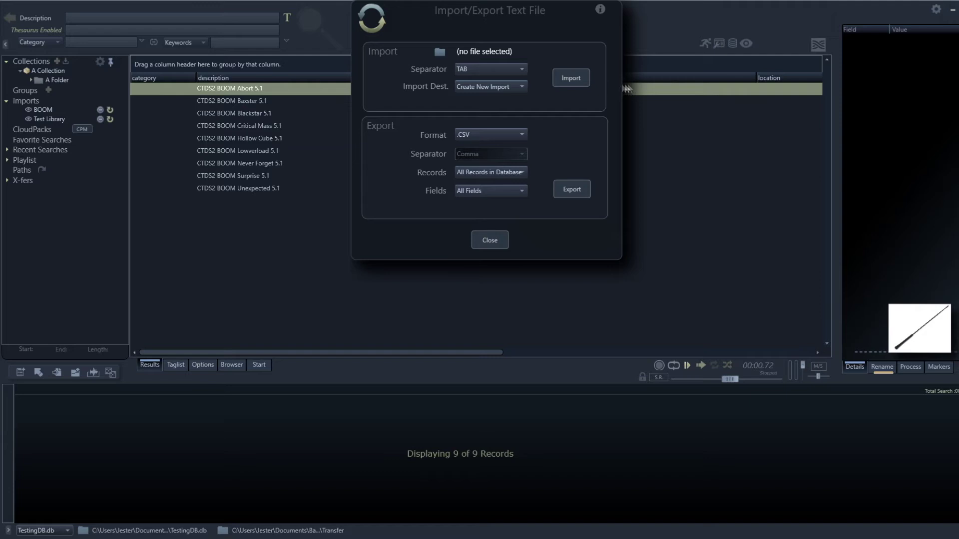
pyautogui.click(445, 52)
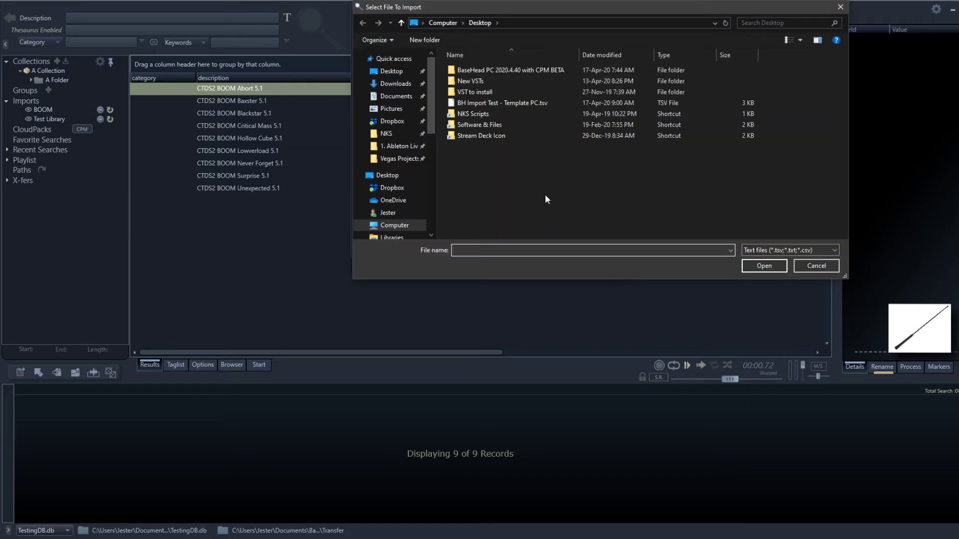
pyautogui.click(525, 102)
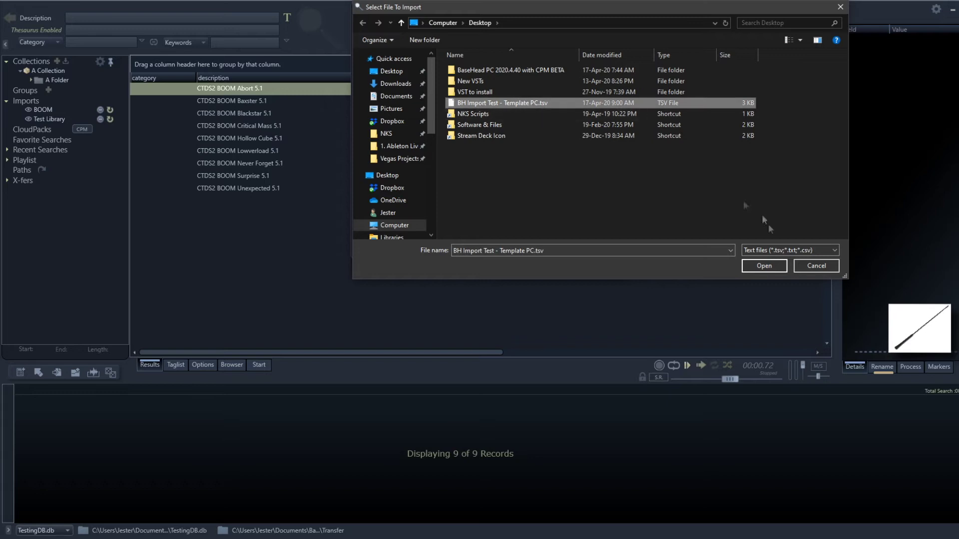
pyautogui.click(764, 267)
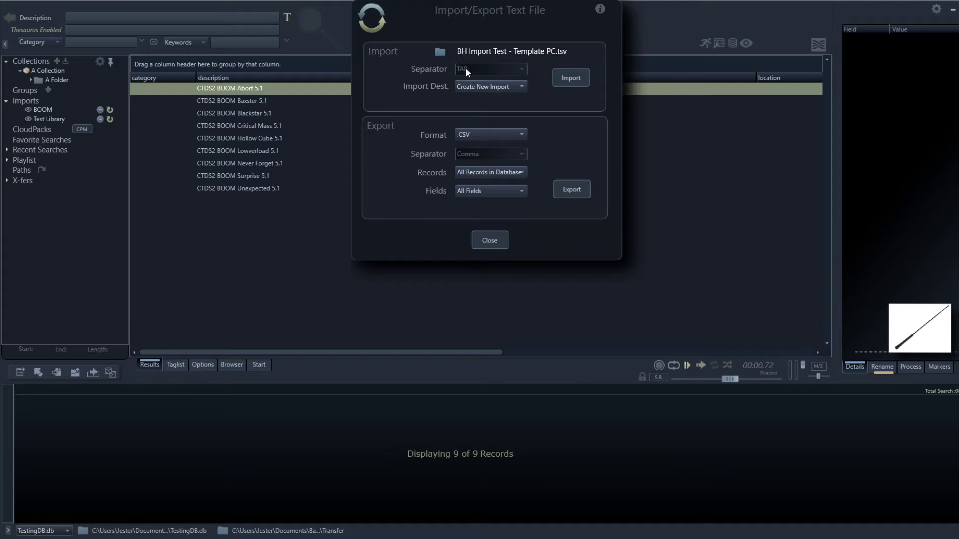
# Step: Import the file using Merge and Update with relinking by filenames only, and review the BOOM import's updated records
pyautogui.click(495, 87)
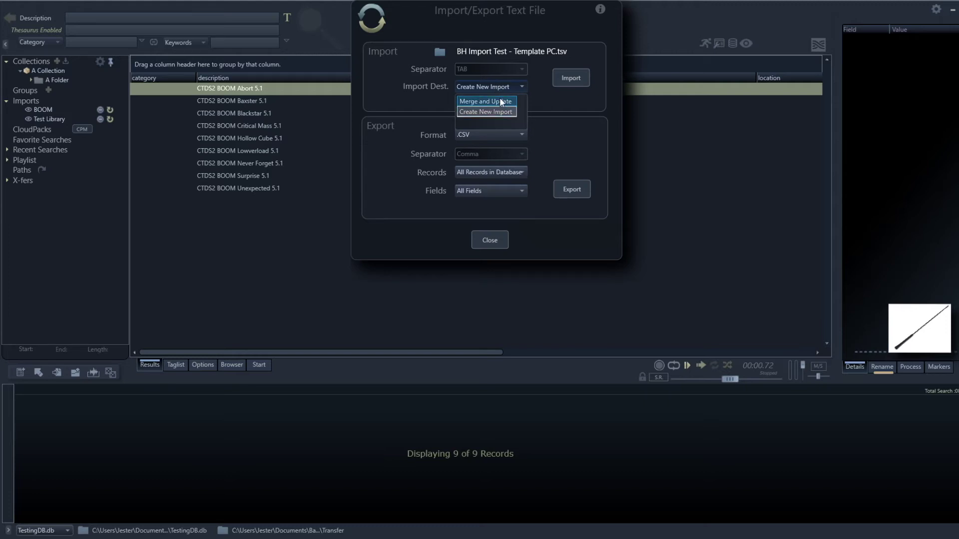
pyautogui.click(503, 101)
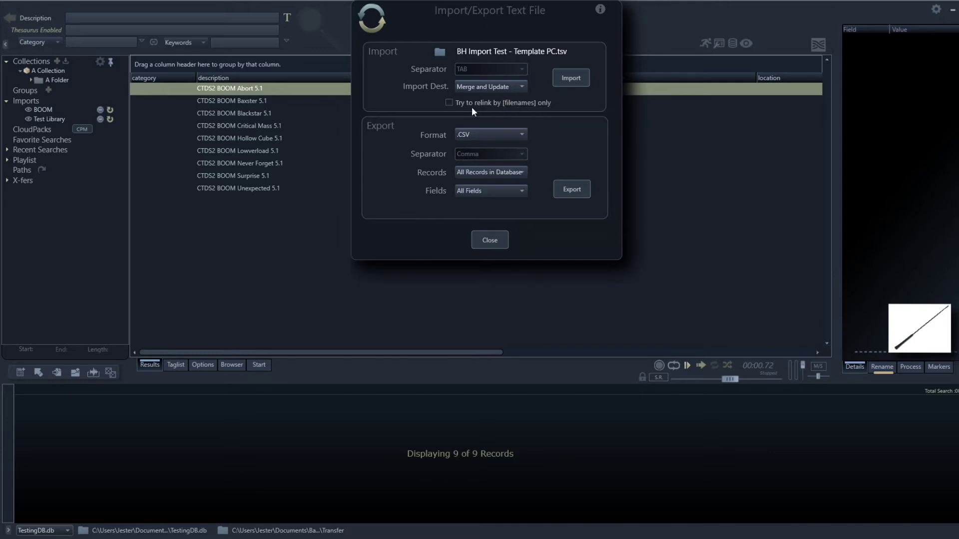
pyautogui.click(484, 103)
pyautogui.click(499, 103)
pyautogui.click(448, 103)
pyautogui.click(574, 78)
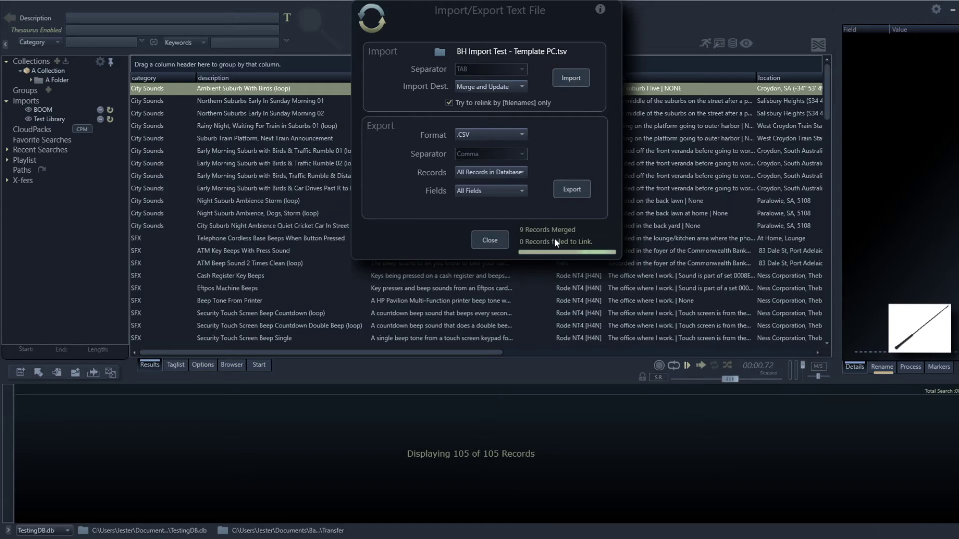
pyautogui.click(484, 237)
pyautogui.click(59, 110)
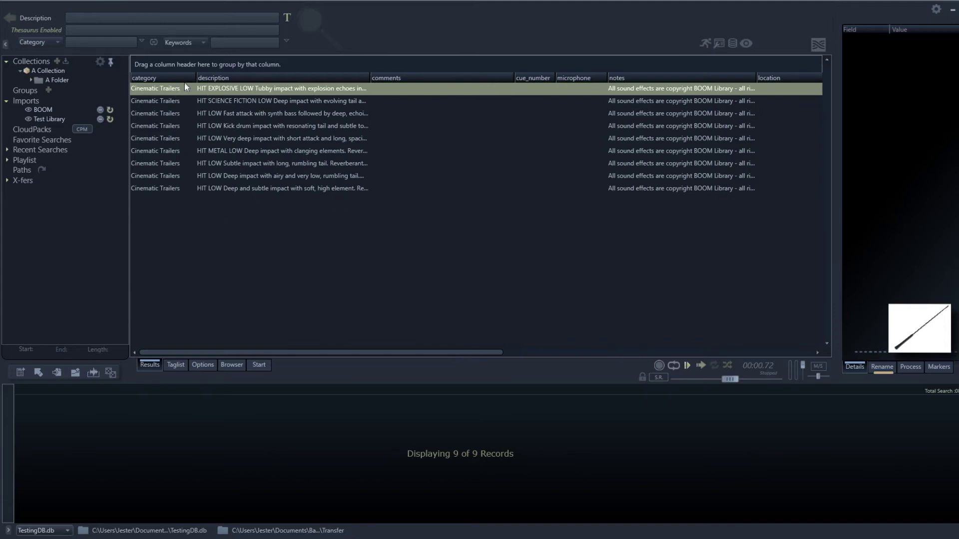
pyautogui.moveTo(336, 352); pyautogui.dragTo(492, 349)
# Step: Remove the BOOM import from the list and delete its records from the database as well
pyautogui.click(61, 111)
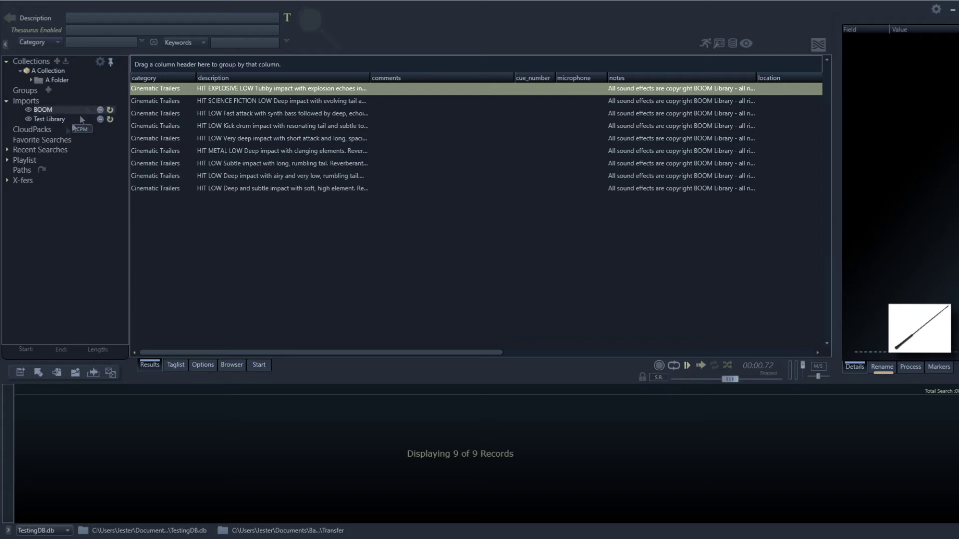
pyautogui.click(101, 111)
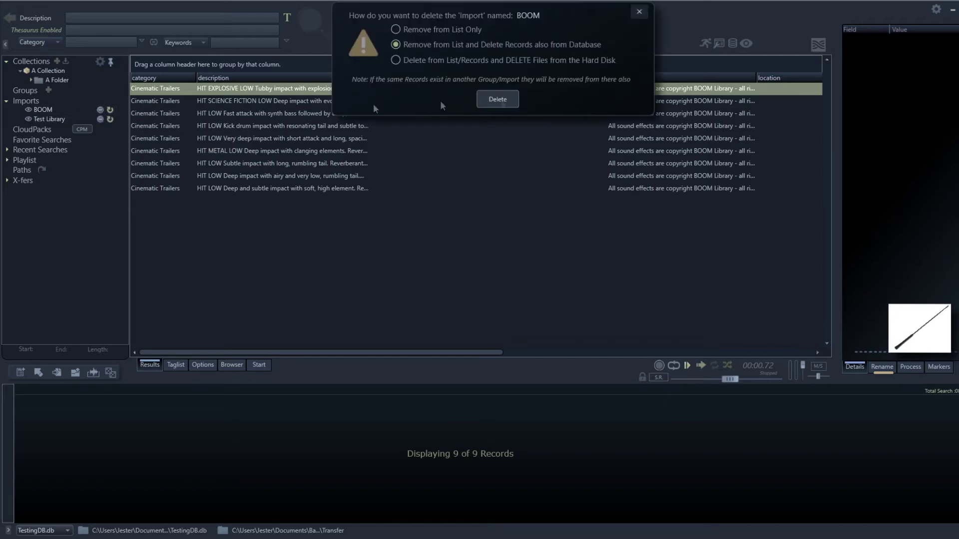
pyautogui.click(499, 99)
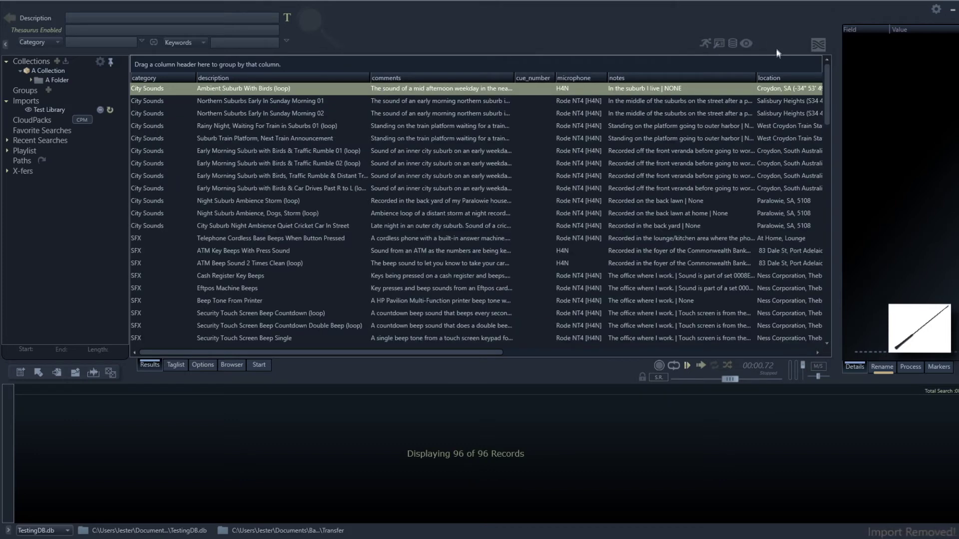
# Step: Try to import BH Import Test - Template PC.tsv from the Desktop with the destination set to Create New Import
pyautogui.click(818, 44)
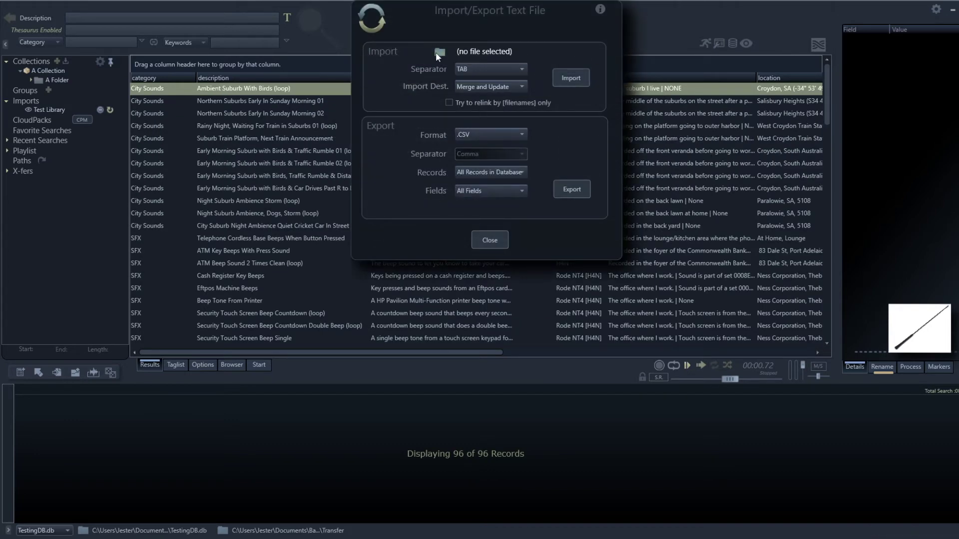
pyautogui.click(437, 52)
pyautogui.click(511, 103)
pyautogui.click(764, 265)
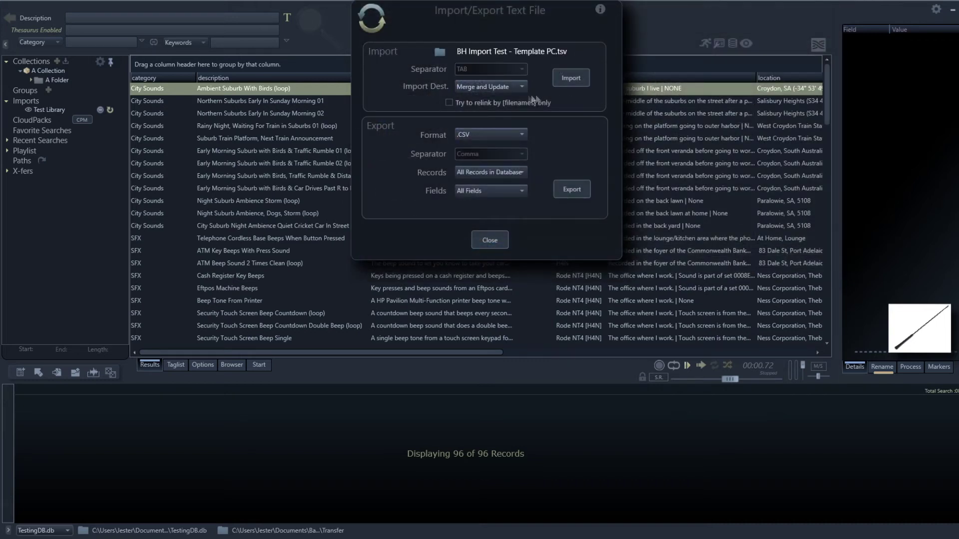
pyautogui.click(515, 87)
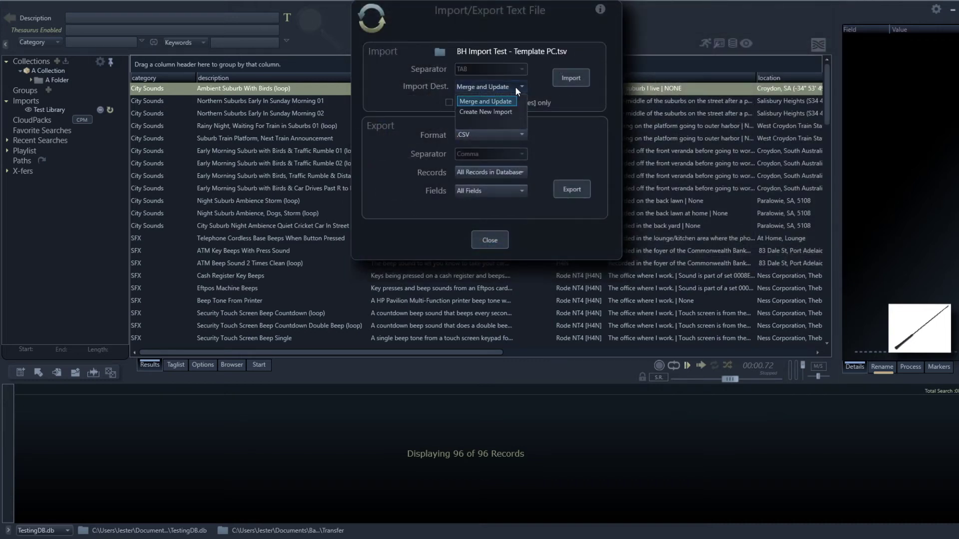
pyautogui.click(460, 112)
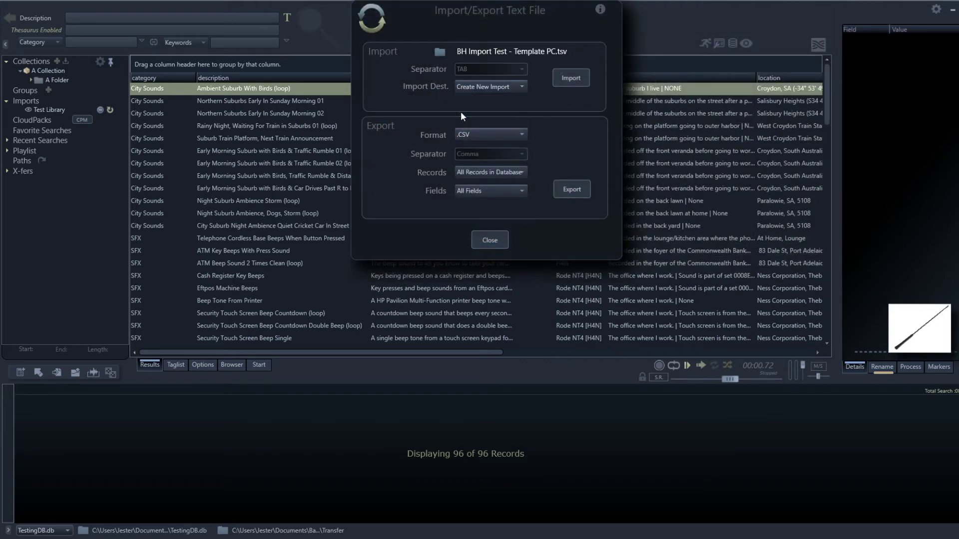
pyautogui.click(578, 74)
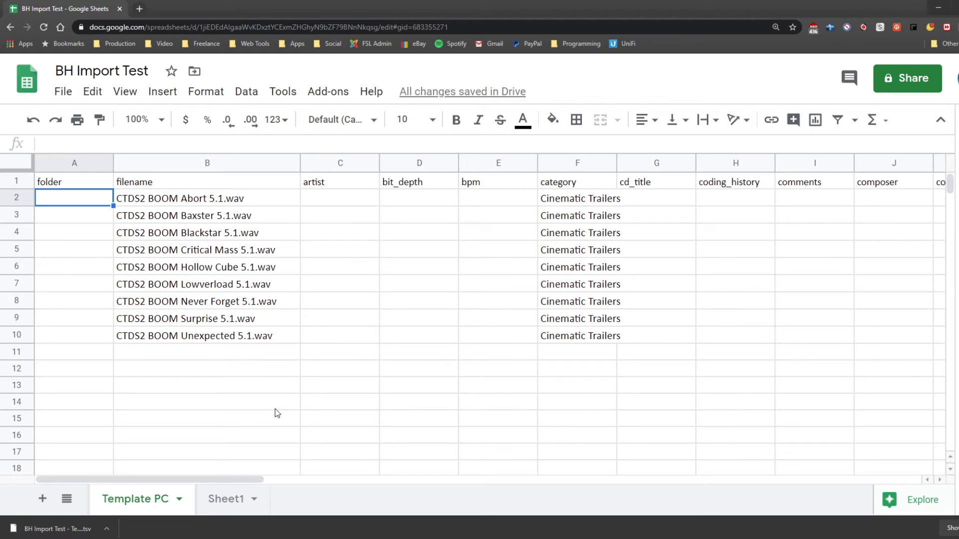
# Step: Copy the Boom folder's path D:\Test\Boom from File Explorer into the folder column of Template PC, filling cells A2:A10 in Google Sheets
pyautogui.click(179, 537)
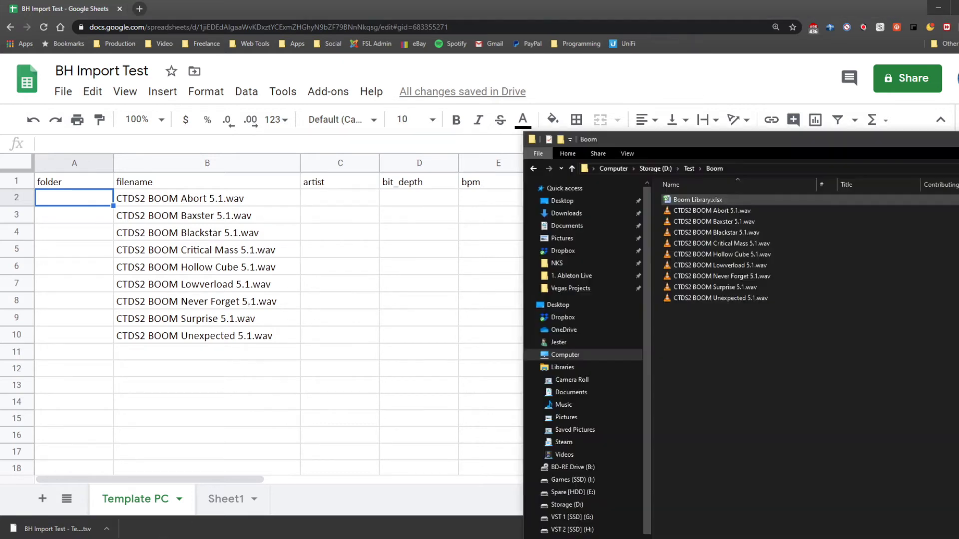
pyautogui.click(796, 170)
pyautogui.hotkey('ctrl', 'c')
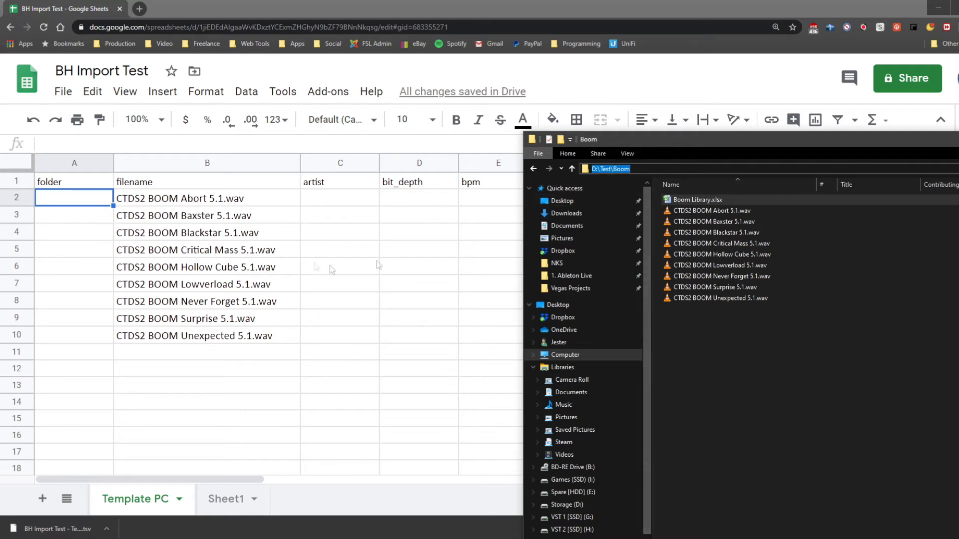
pyautogui.click(76, 204)
pyautogui.hotkey('ctrl', 'v')
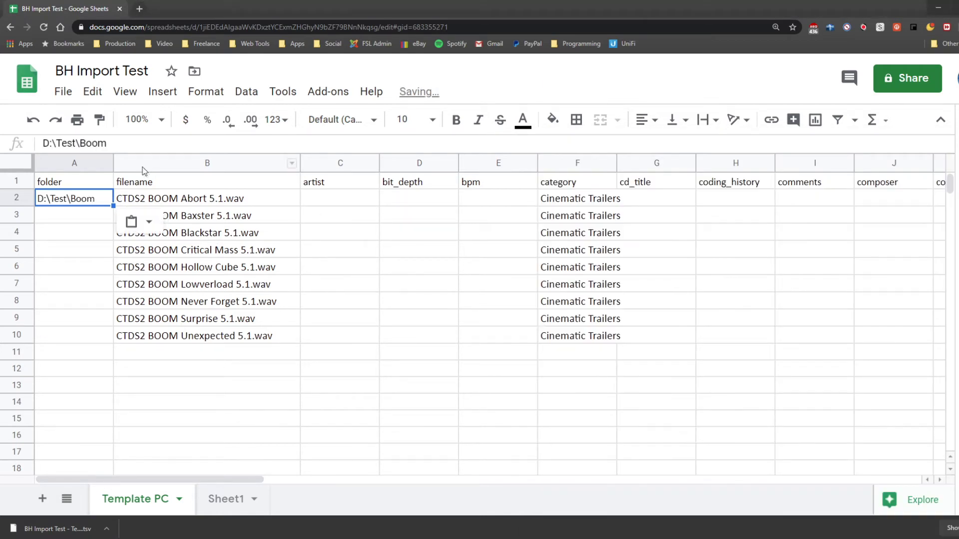
pyautogui.moveTo(113, 206); pyautogui.dragTo(114, 338)
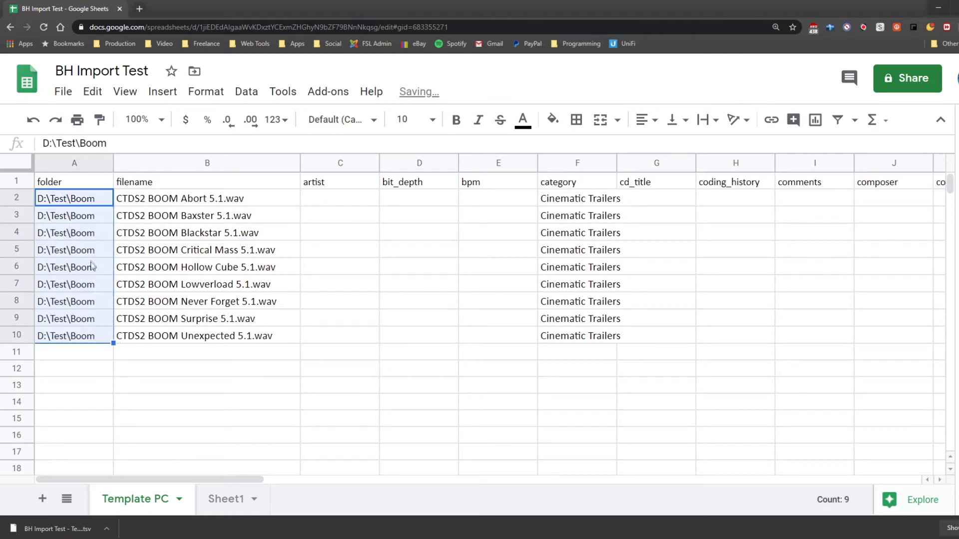
pyautogui.click(170, 334)
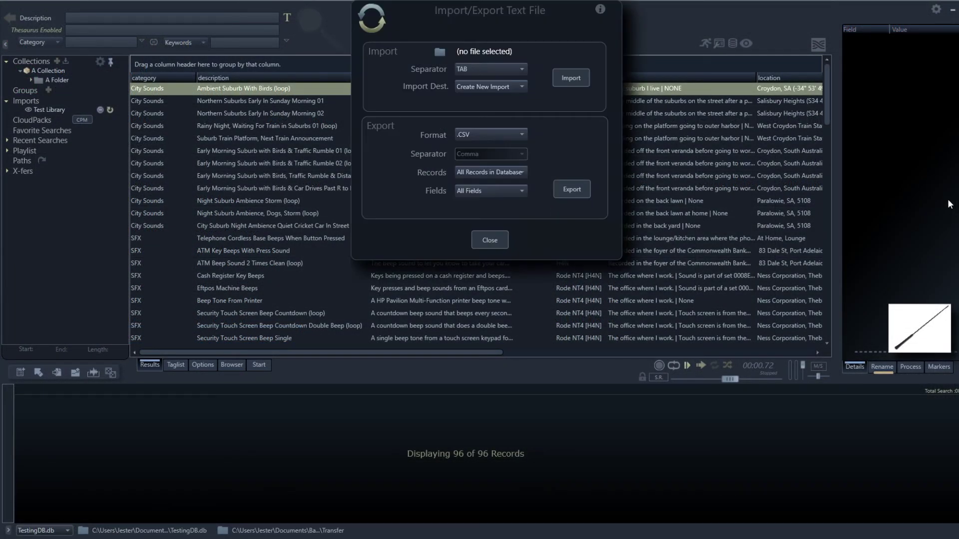
# Step: Import the updated BH Import Test - Template PC.tsv from the Desktop in BaseHead as a new import
pyautogui.click(444, 52)
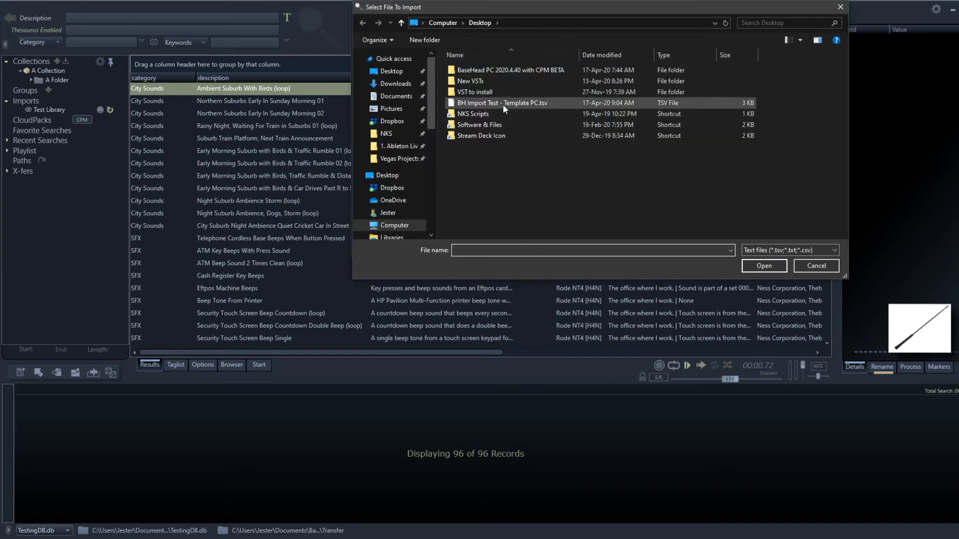
pyautogui.click(502, 103)
pyautogui.click(780, 263)
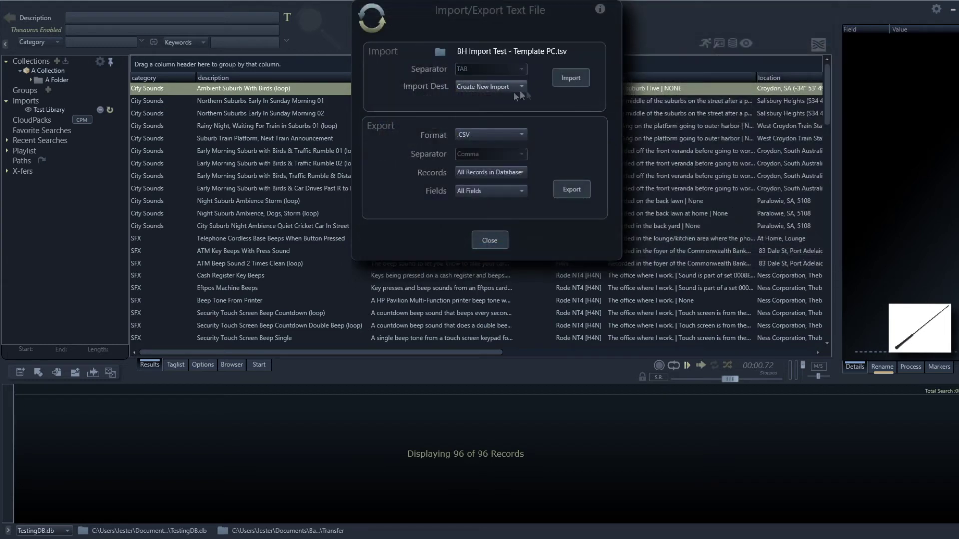
pyautogui.click(570, 80)
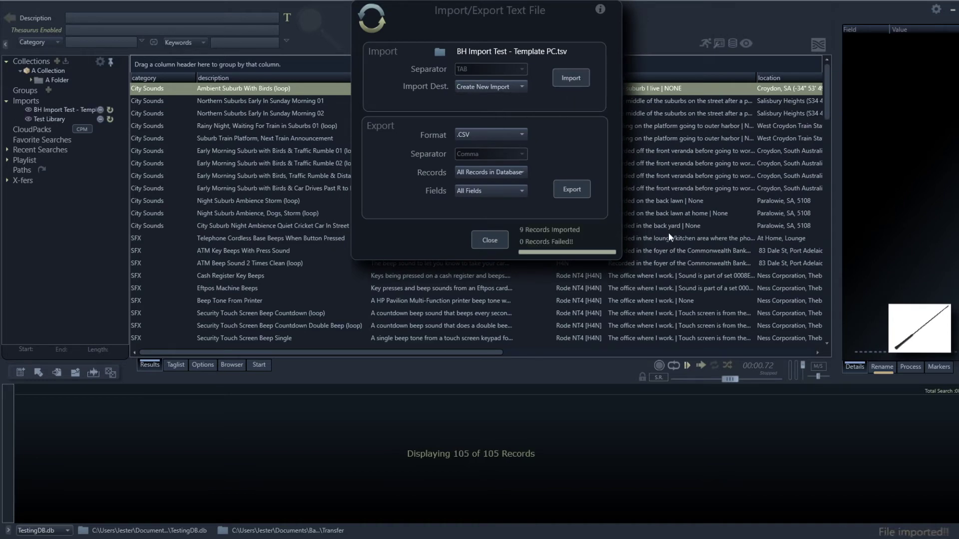
pyautogui.click(496, 241)
# Step: Review the records and metadata columns of the BH Import Test - Template PC import, and open that import's options
pyautogui.click(60, 110)
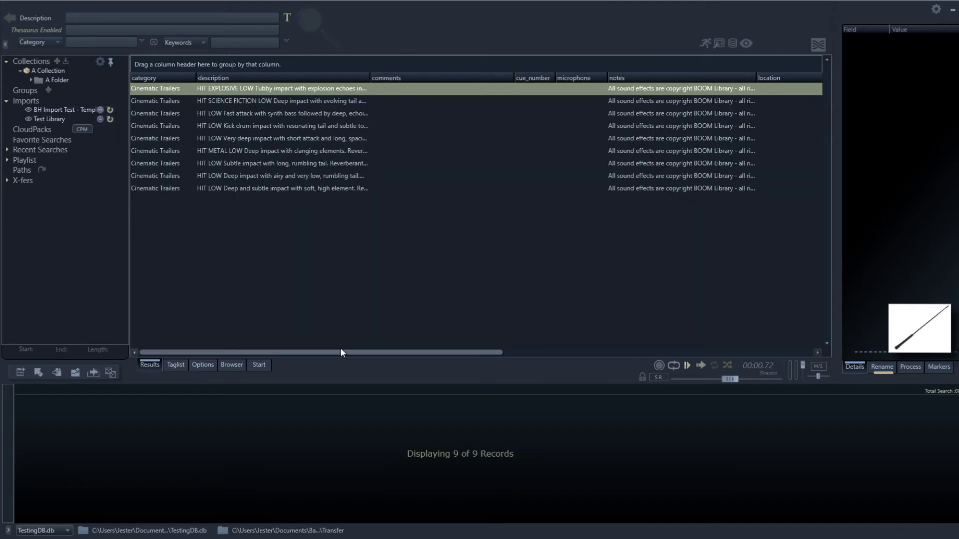
pyautogui.moveTo(345, 352); pyautogui.dragTo(292, 361)
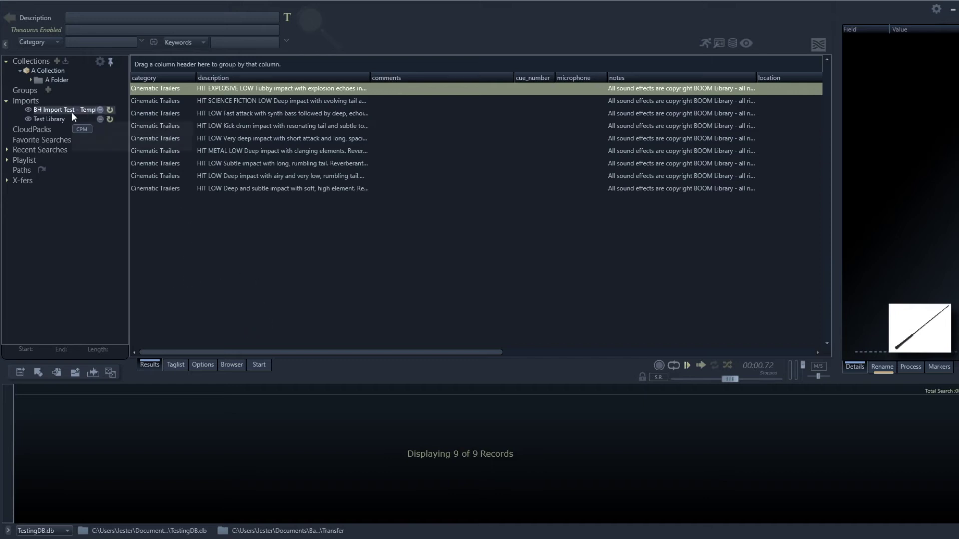
pyautogui.moveTo(72, 111)
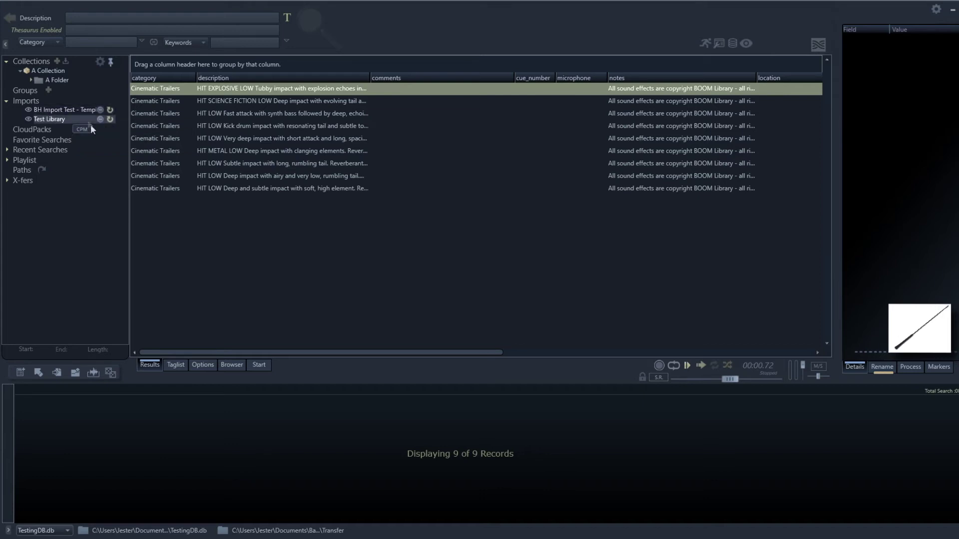
pyautogui.moveTo(78, 110)
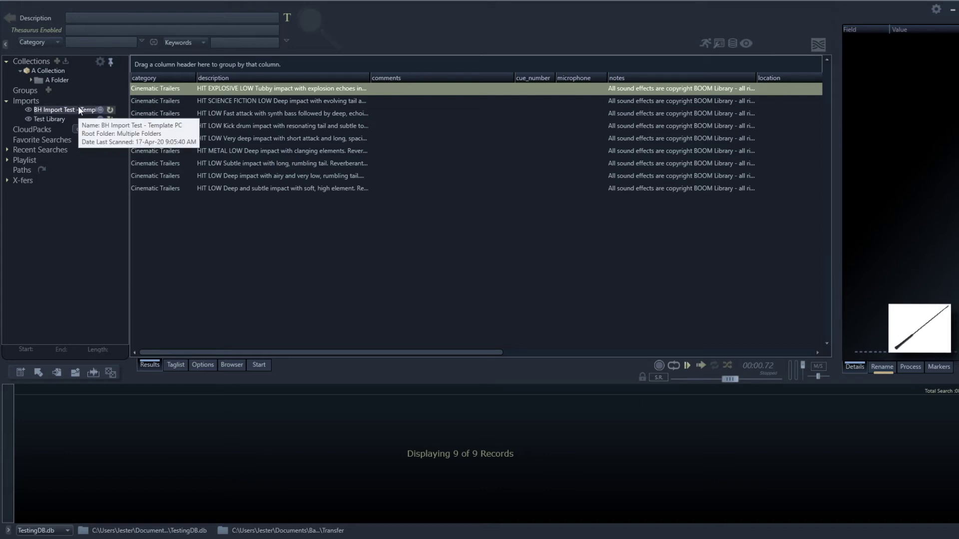
pyautogui.rightClick(70, 113)
pyautogui.click(110, 116)
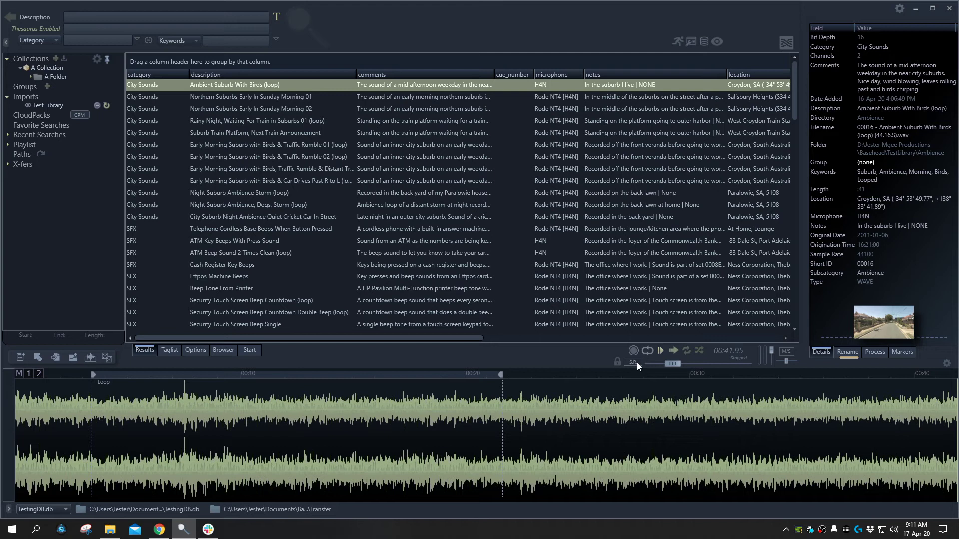
# Step: Open SM Export.txt from D:\Test\SM in Notepad++ and examine its column headings and the Pathname values
pyautogui.click(109, 528)
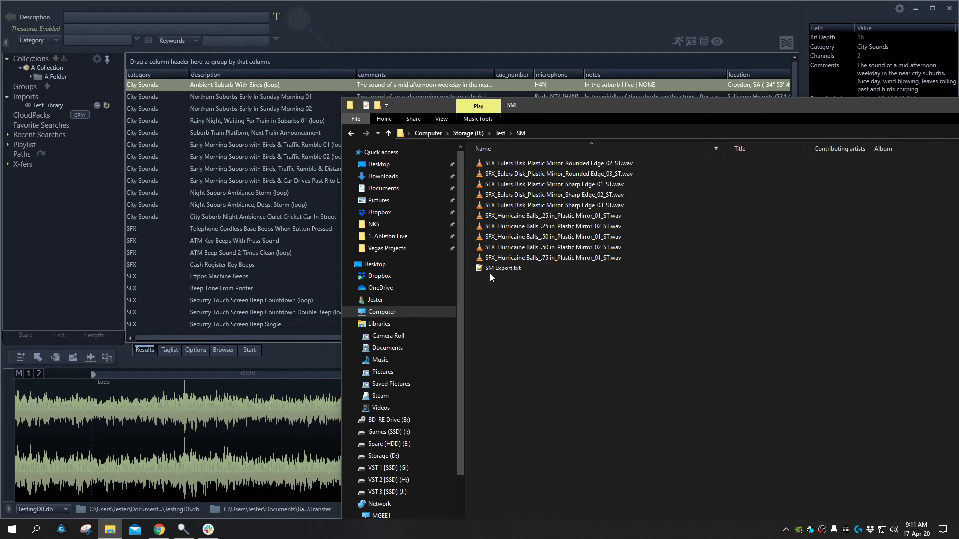
pyautogui.doubleClick(505, 268)
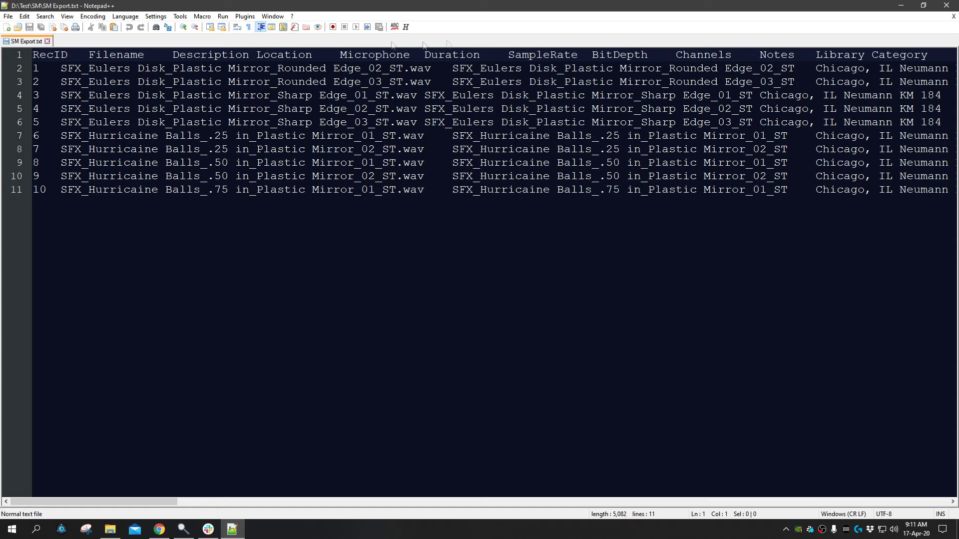
pyautogui.moveTo(149, 502); pyautogui.dragTo(304, 481)
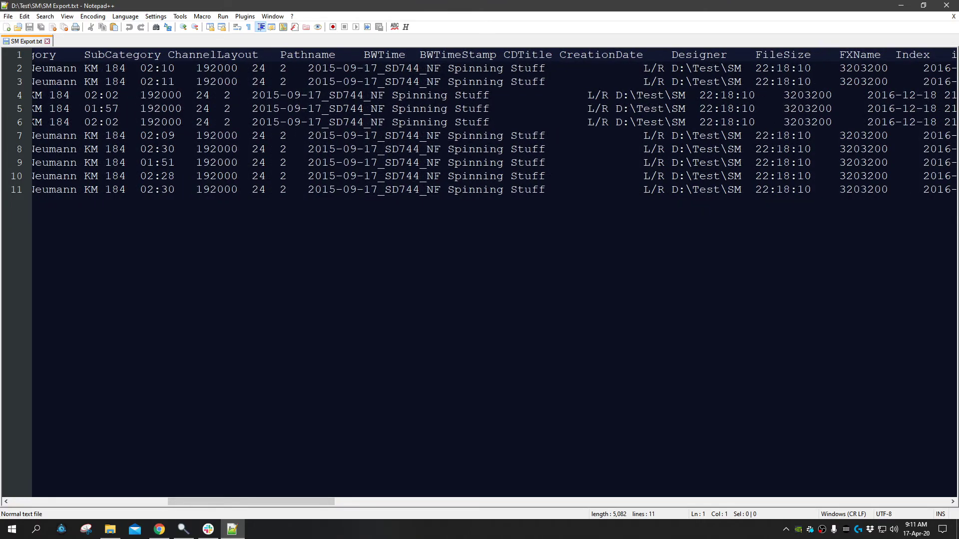
pyautogui.moveTo(742, 68); pyautogui.dragTo(673, 72)
pyautogui.hotkey('ctrl', 'End')
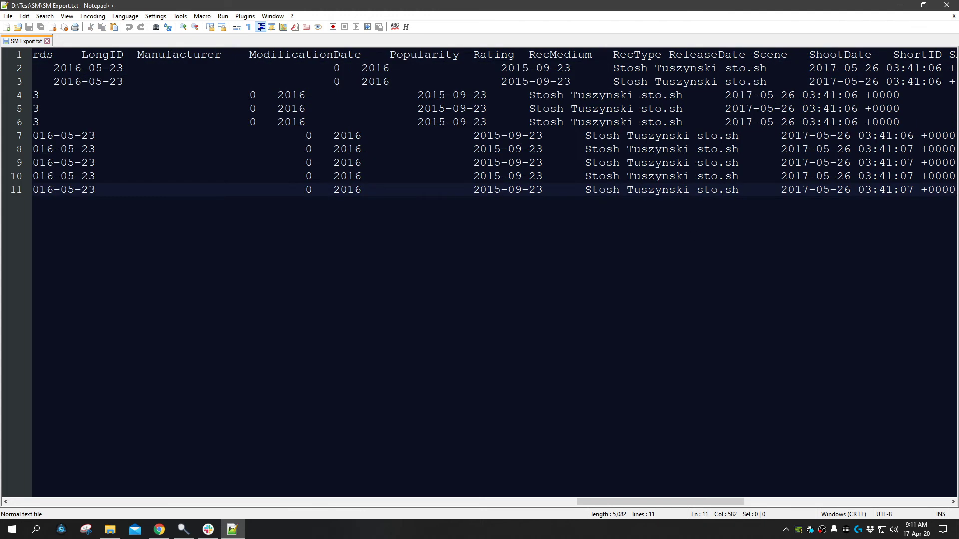
pyautogui.moveTo(672, 503); pyautogui.dragTo(521, 440)
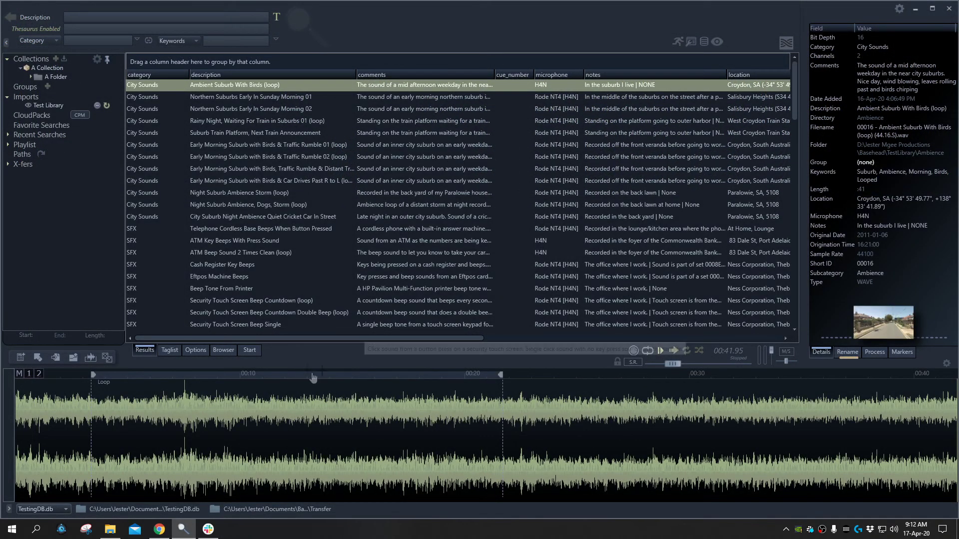
# Step: Import the tab-separated SM Export.txt from D:\Test\SM into BaseHead with the destination Create New Import
pyautogui.click(111, 529)
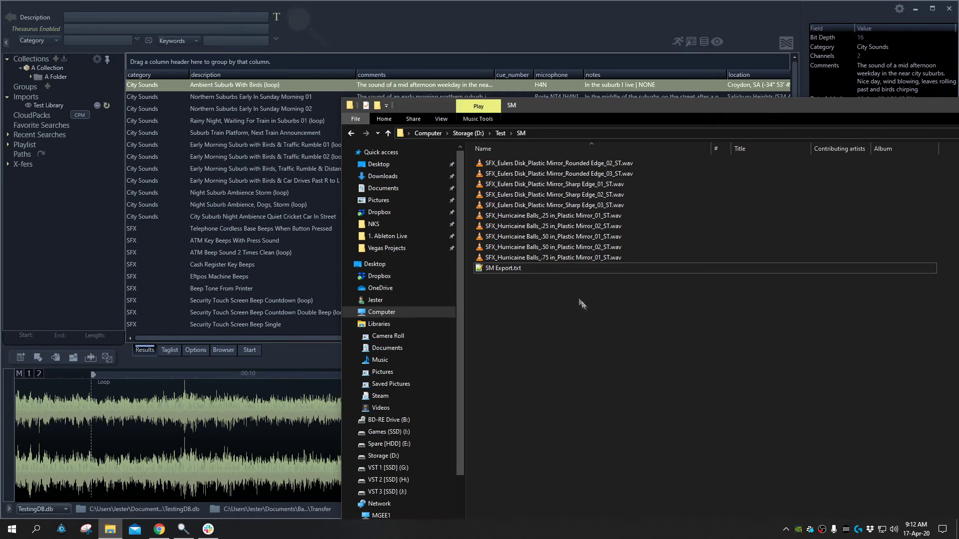
pyautogui.click(521, 270)
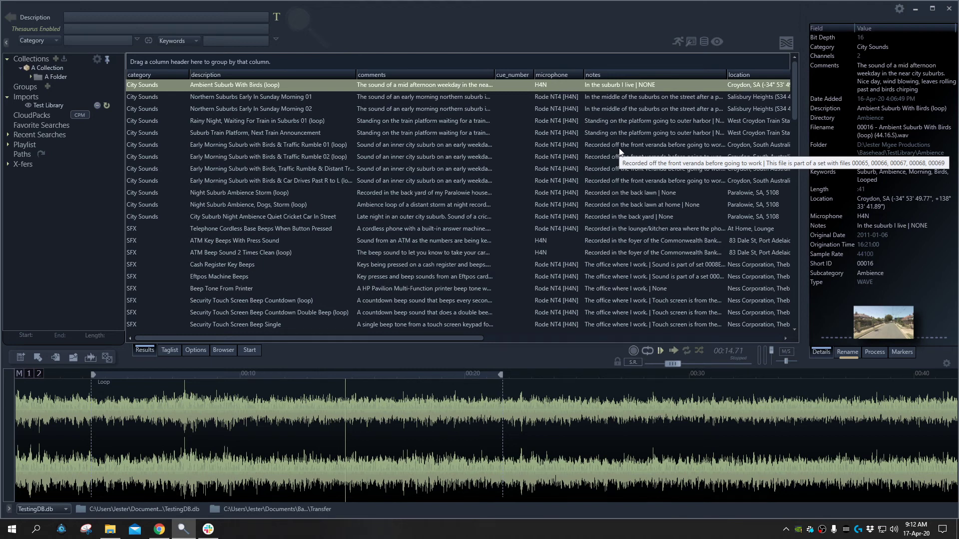
pyautogui.hotkey('ctrl', 'e')
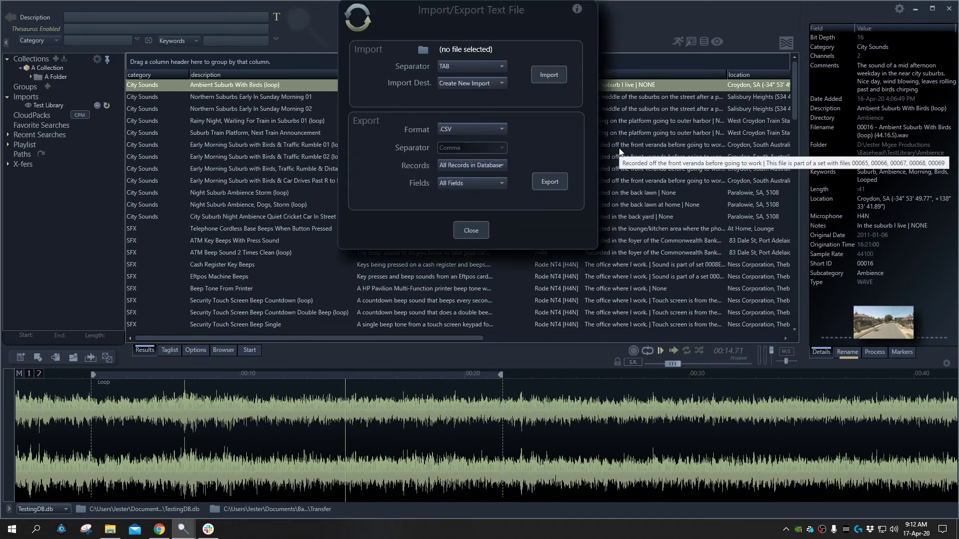
pyautogui.click(423, 50)
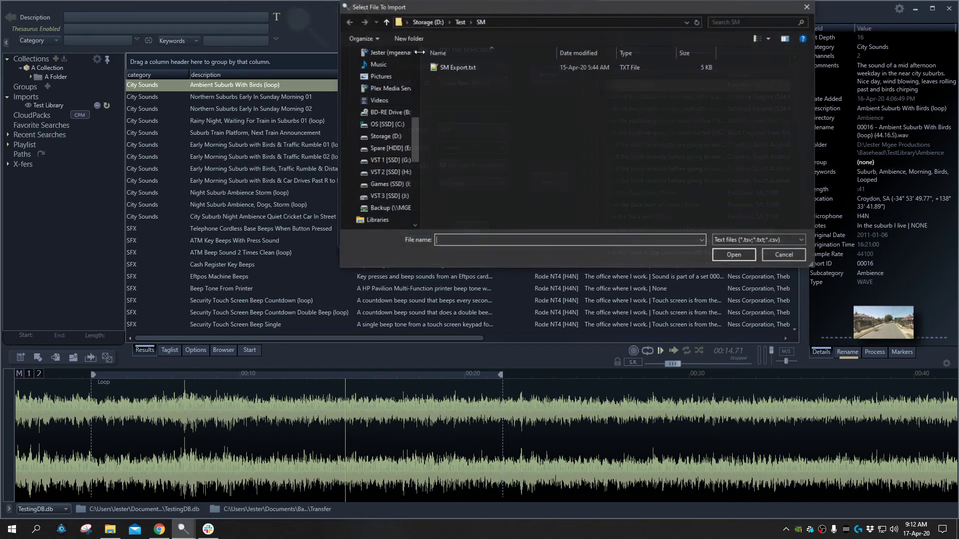
pyautogui.click(451, 69)
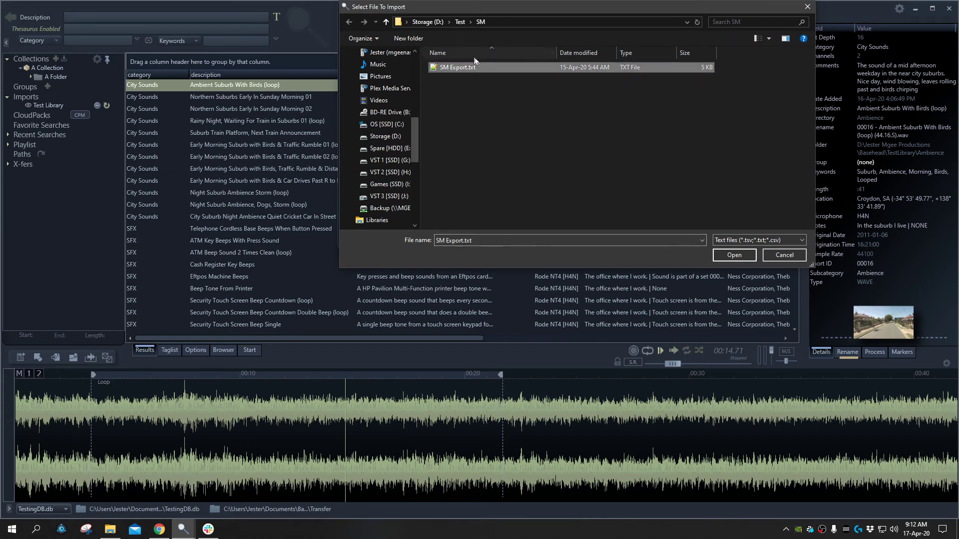
pyautogui.click(747, 256)
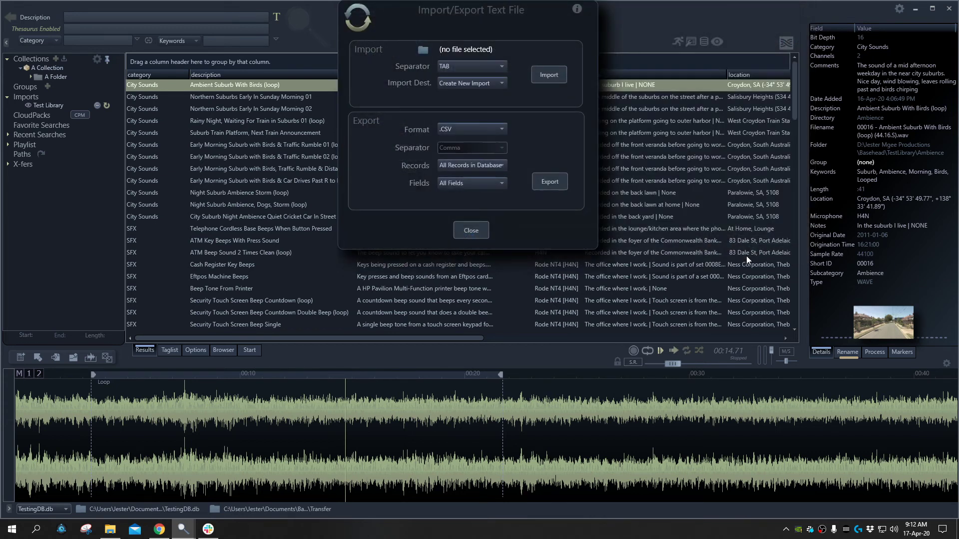
pyautogui.click(542, 73)
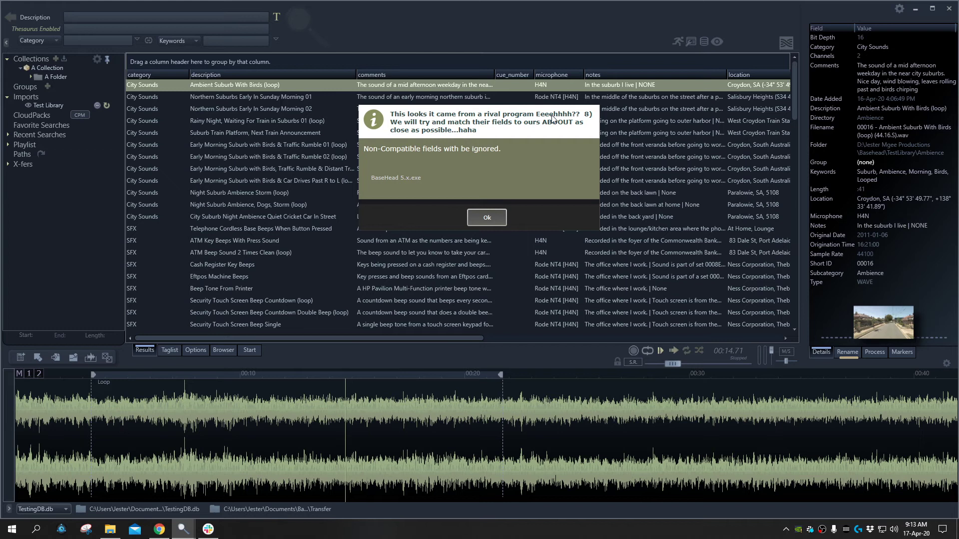
pyautogui.click(501, 220)
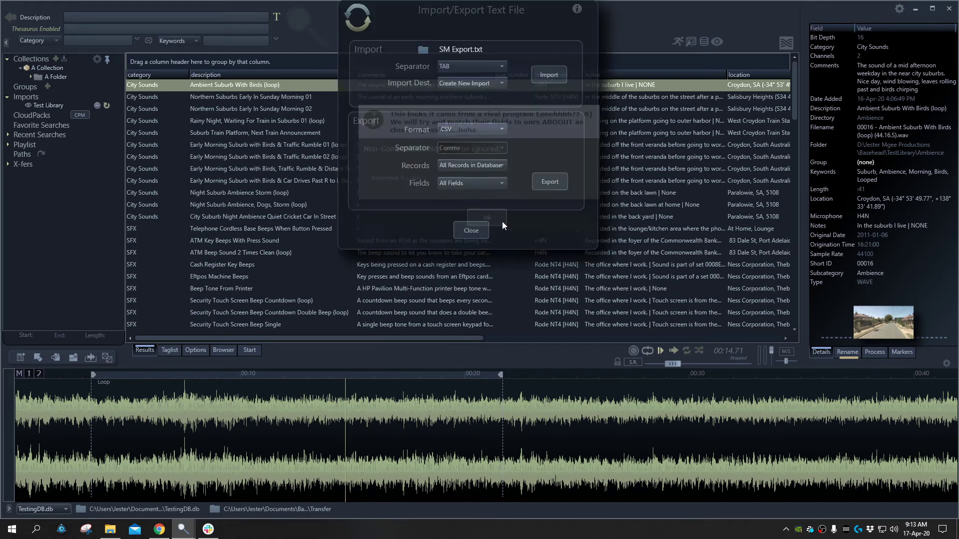
pyautogui.click(472, 230)
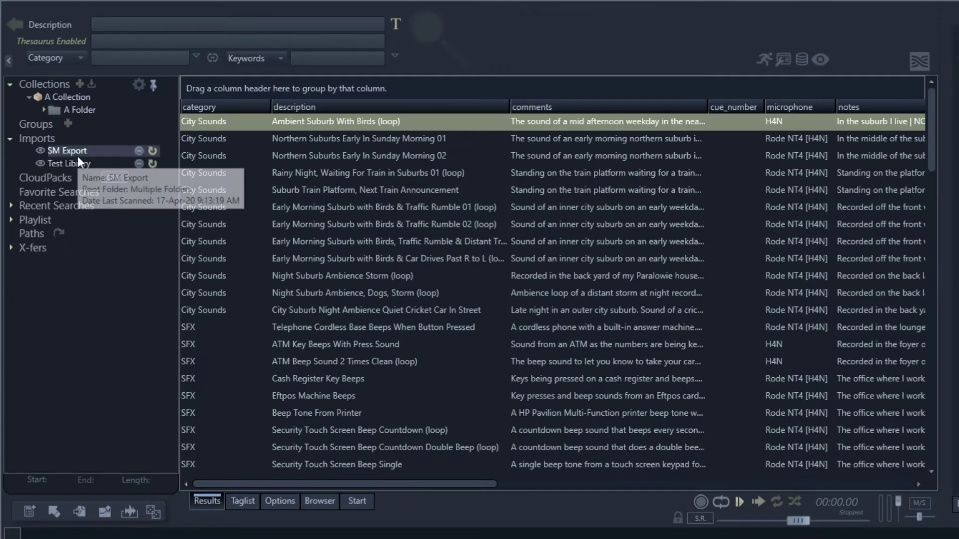
# Step: Show the records of the SM Export import and check its metadata columns through to folder and origination time
pyautogui.click(77, 154)
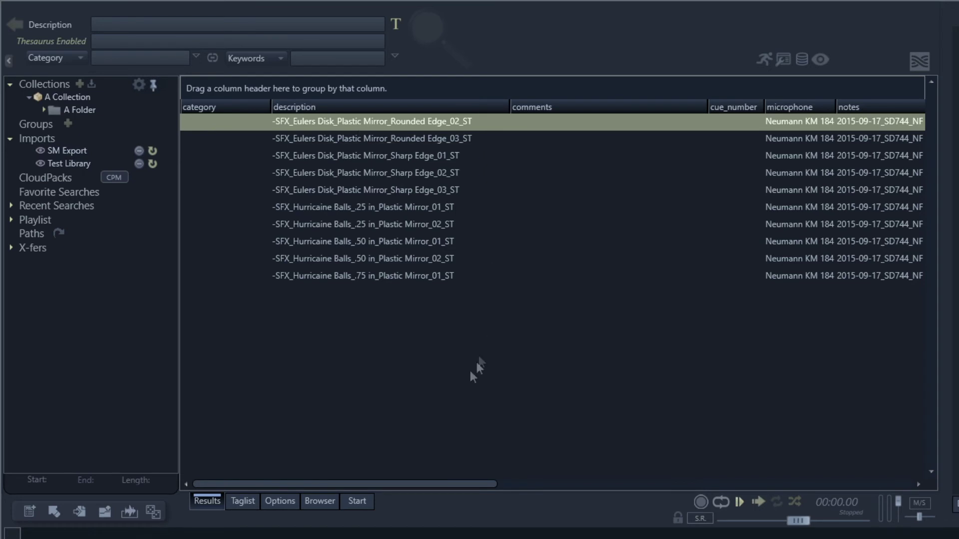
pyautogui.moveTo(466, 483); pyautogui.dragTo(869, 492)
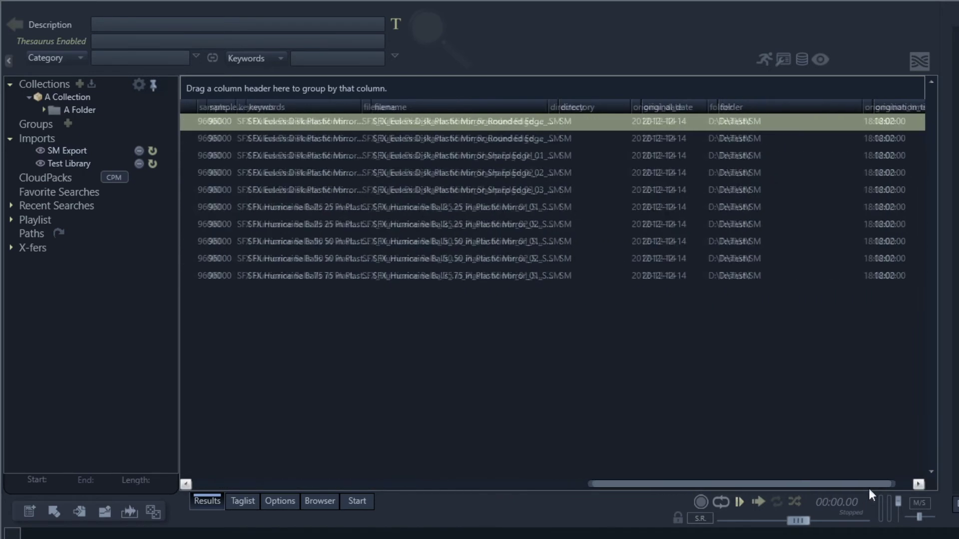
pyautogui.click(658, 173)
pyautogui.click(682, 258)
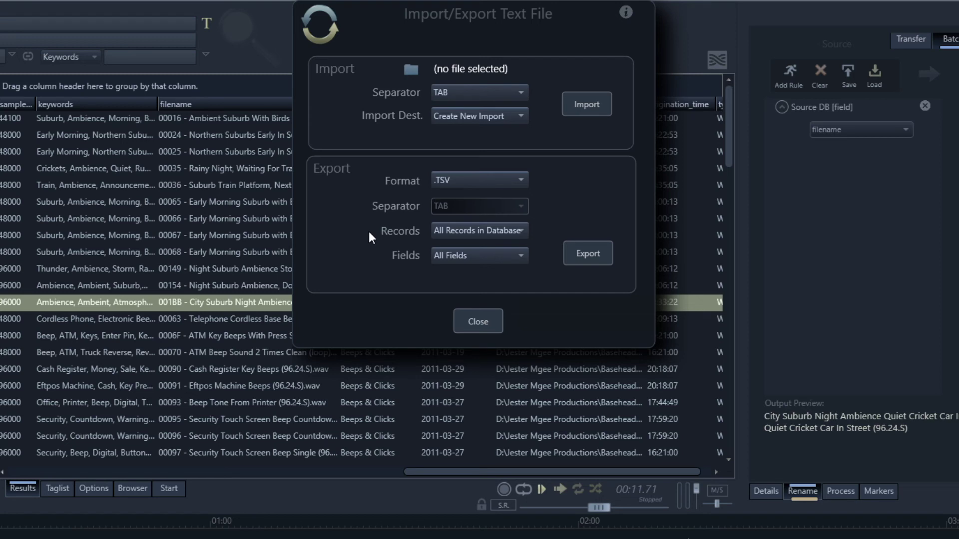
# Step: Set the text file export to cover Current Search Results with All Fields
pyautogui.click(450, 232)
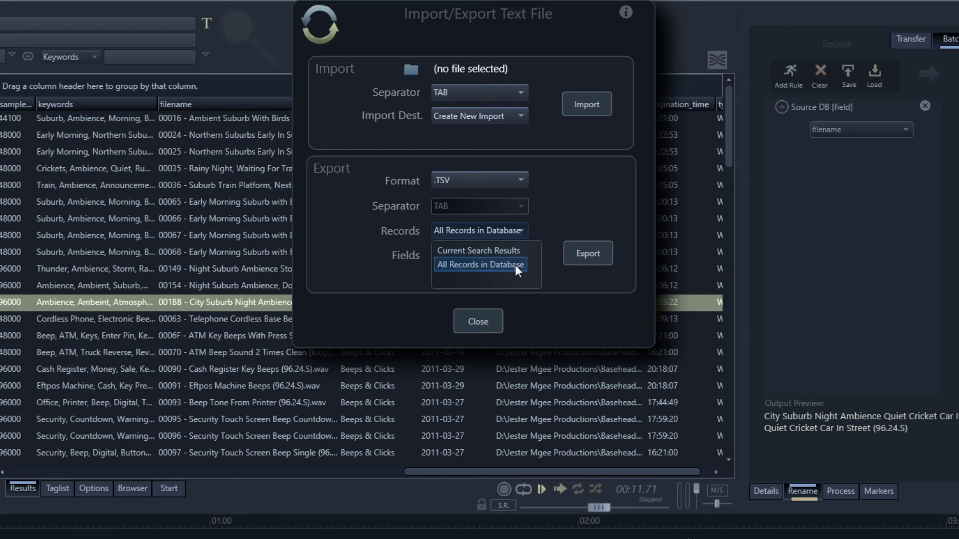
pyautogui.click(506, 252)
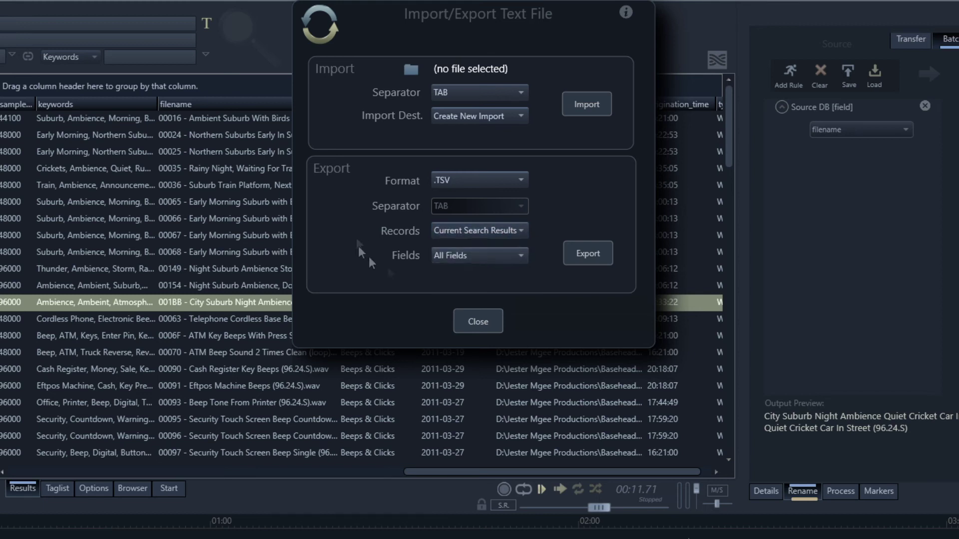
pyautogui.click(465, 256)
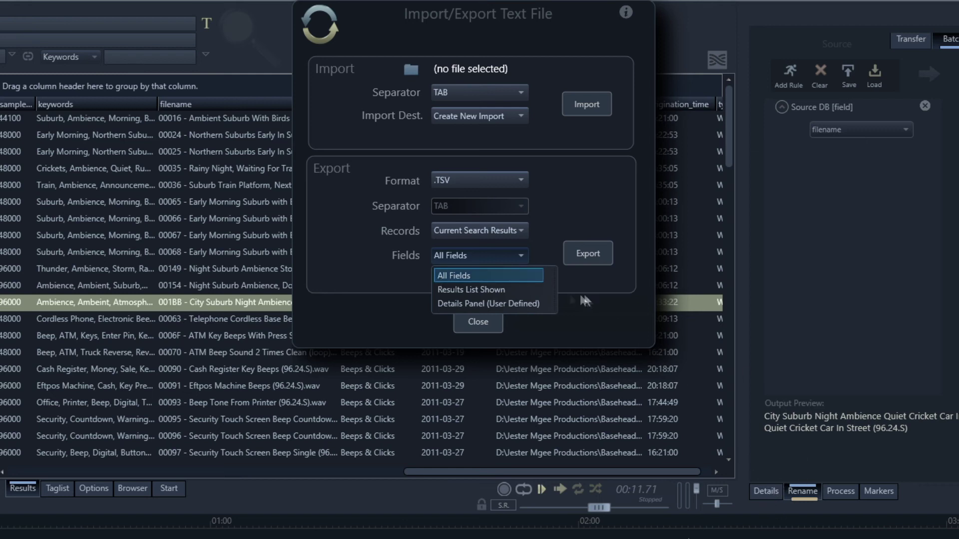
pyautogui.click(451, 276)
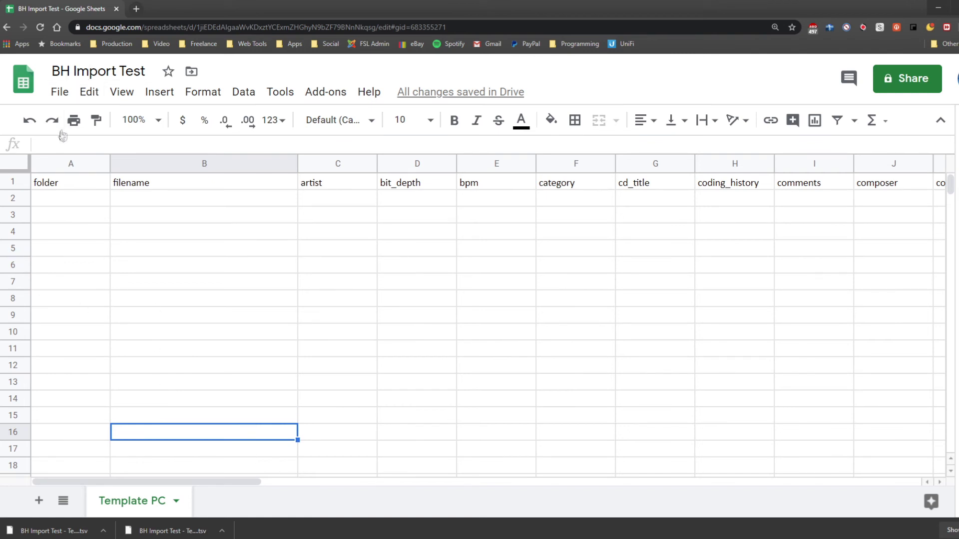
# Step: Import BH Export.tsv into Google Sheets as a new spreadsheet, without converting text to numbers, dates and formulas
pyautogui.click(60, 93)
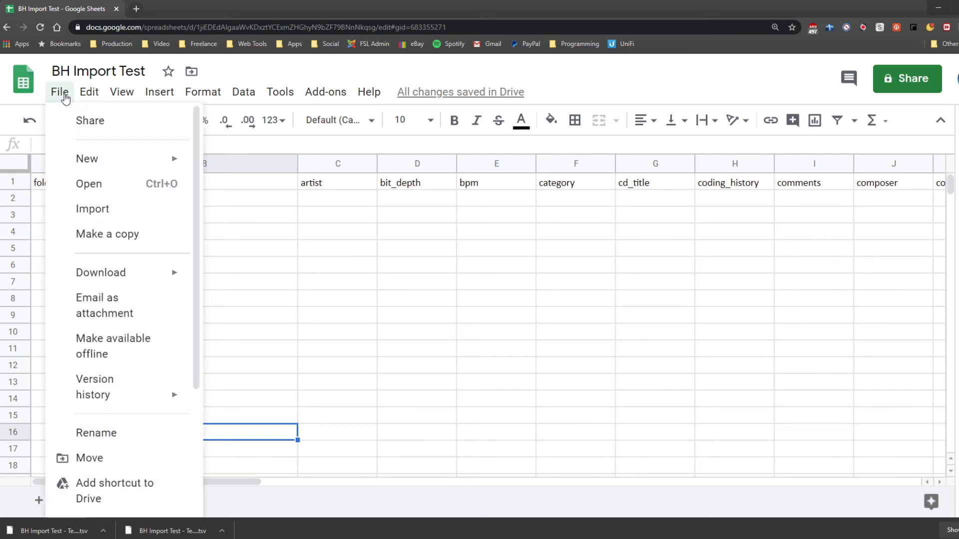
pyautogui.click(106, 211)
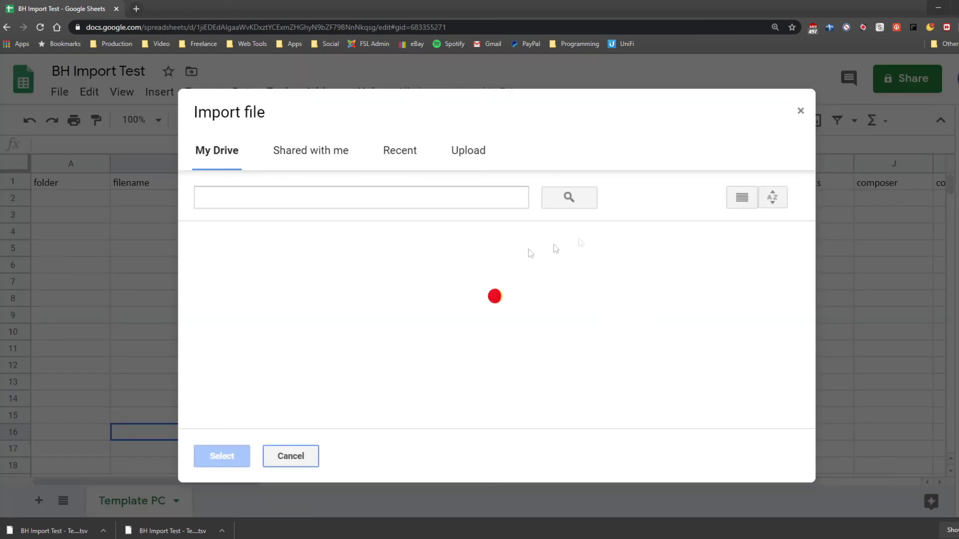
pyautogui.click(451, 158)
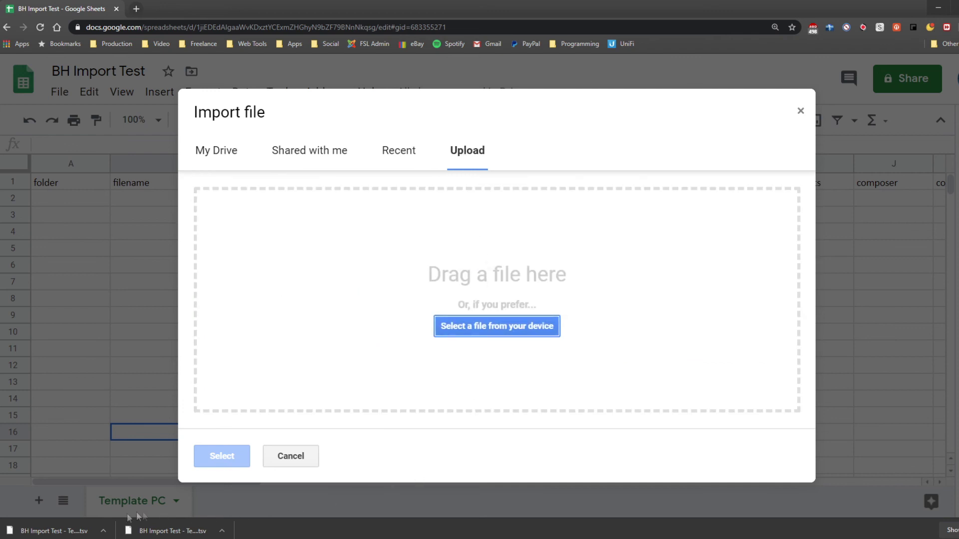
pyautogui.click(450, 326)
pyautogui.moveTo(455, 16); pyautogui.dragTo(894, 112)
pyautogui.moveTo(617, 198); pyautogui.dragTo(267, 315)
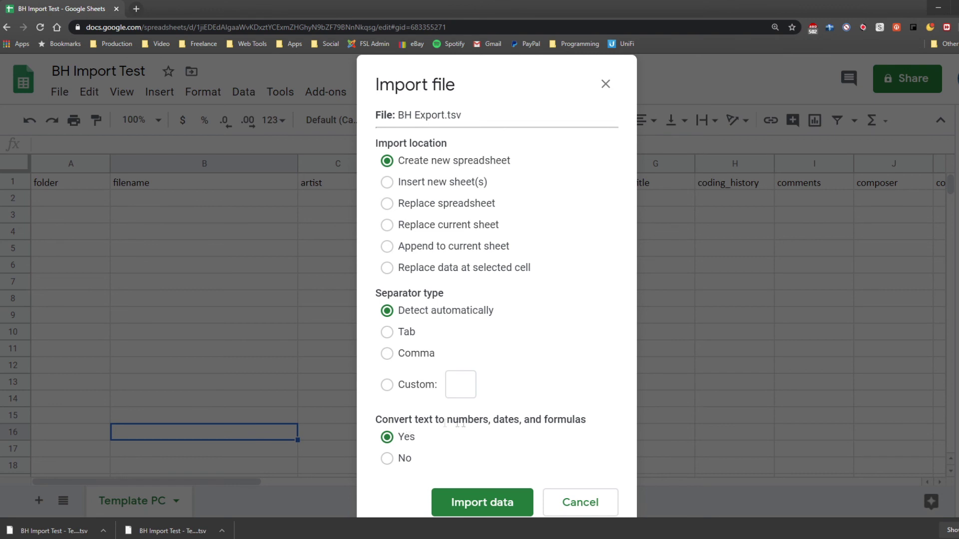
pyautogui.click(387, 458)
pyautogui.click(480, 504)
# Step: Look through the rows of the BH Export sheet and replace the artist in cell A2 with a different first name
pyautogui.scroll(-5, 543, 354)
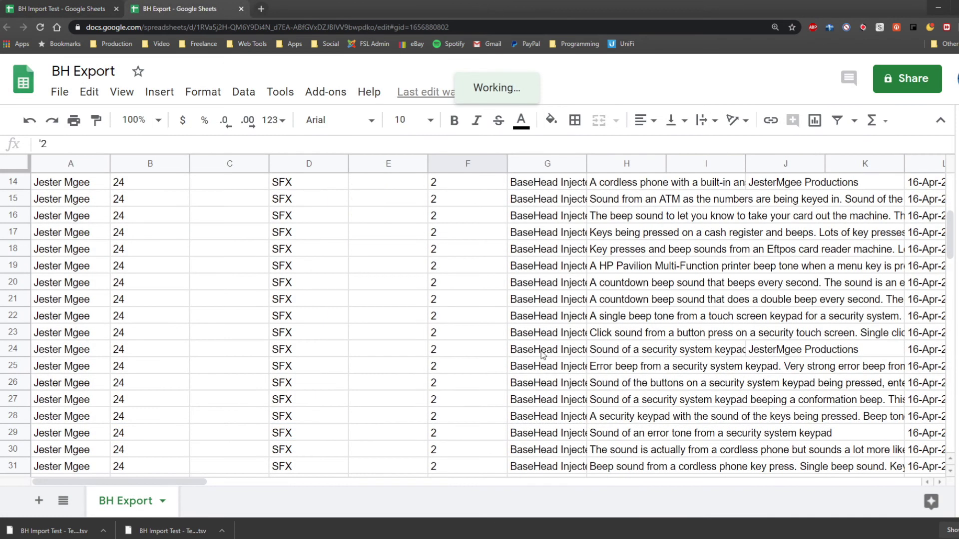
pyautogui.scroll(-8, 543, 355)
pyautogui.scroll(-5, 496, 330)
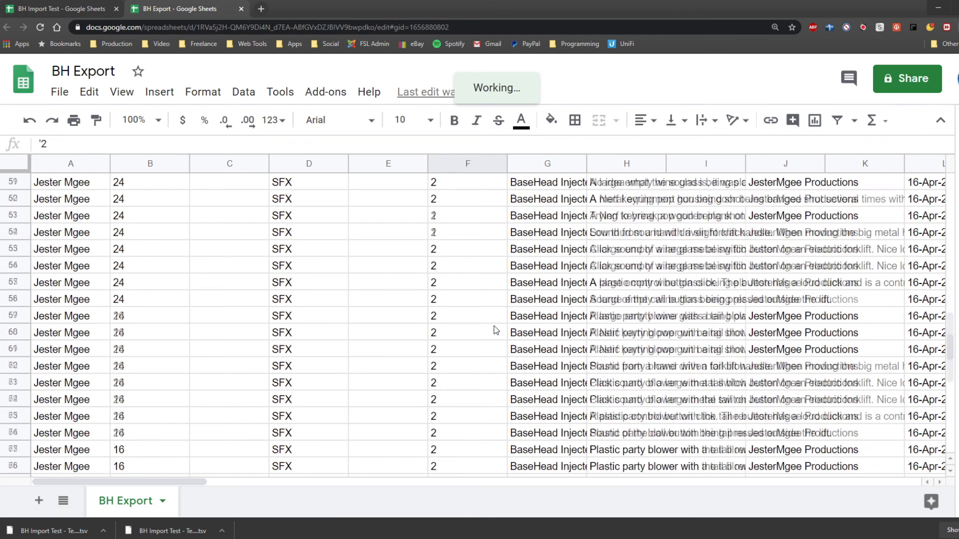
pyautogui.scroll(-10, 496, 330)
pyautogui.scroll(18, 495, 327)
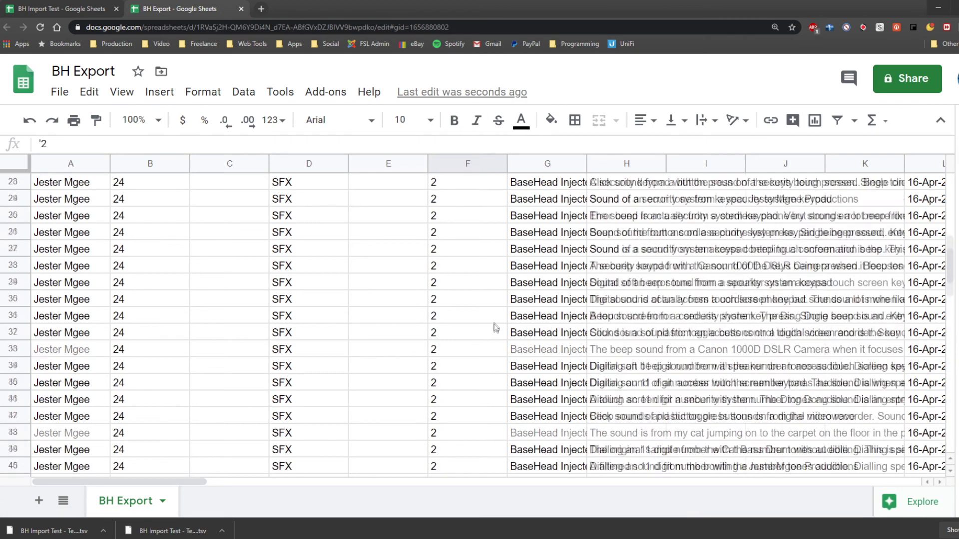
pyautogui.scroll(8, 496, 328)
pyautogui.click(66, 201)
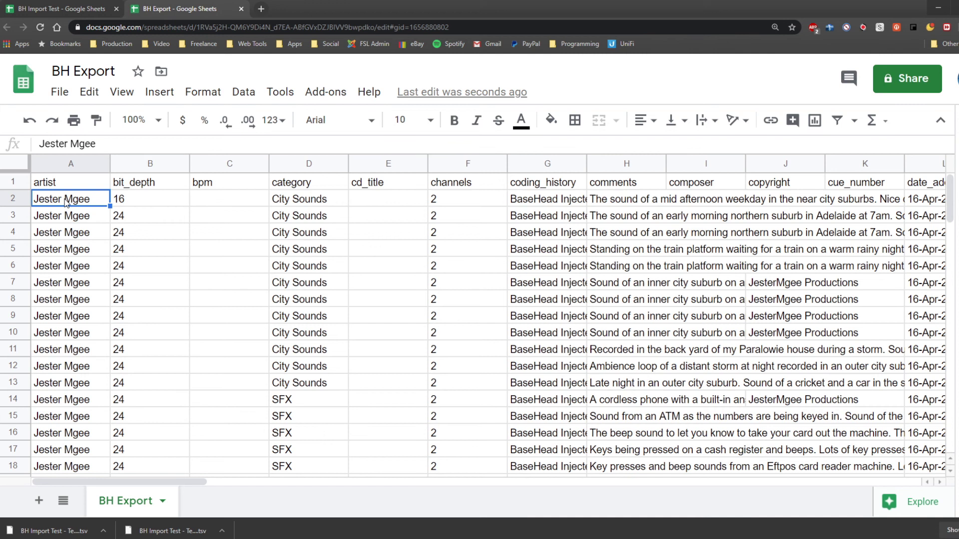
pyautogui.doubleClick(67, 200)
pyautogui.write('Jason')
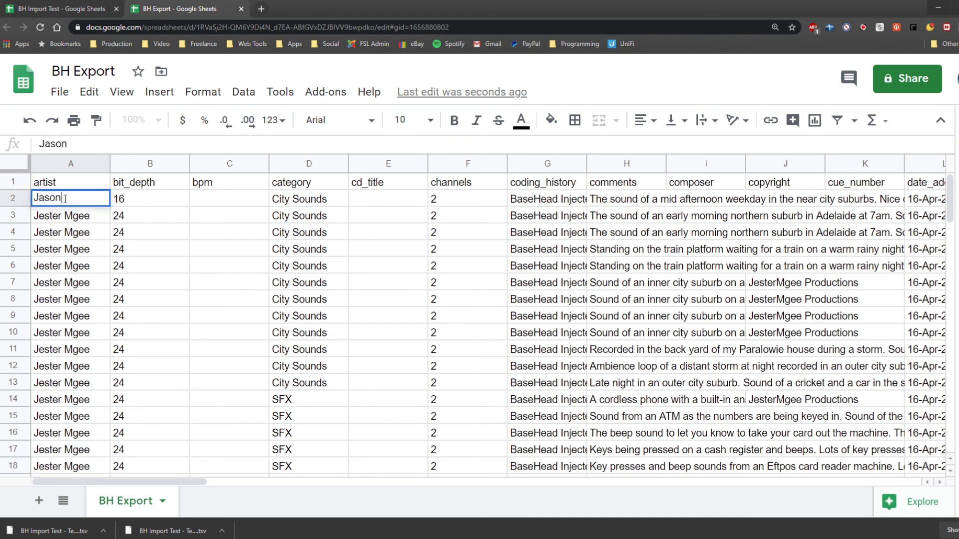
pyautogui.press('Return')
# Step: Fill the artist name from cell A2 down the artist column for all records of the BH Export sheet
pyautogui.click(65, 200)
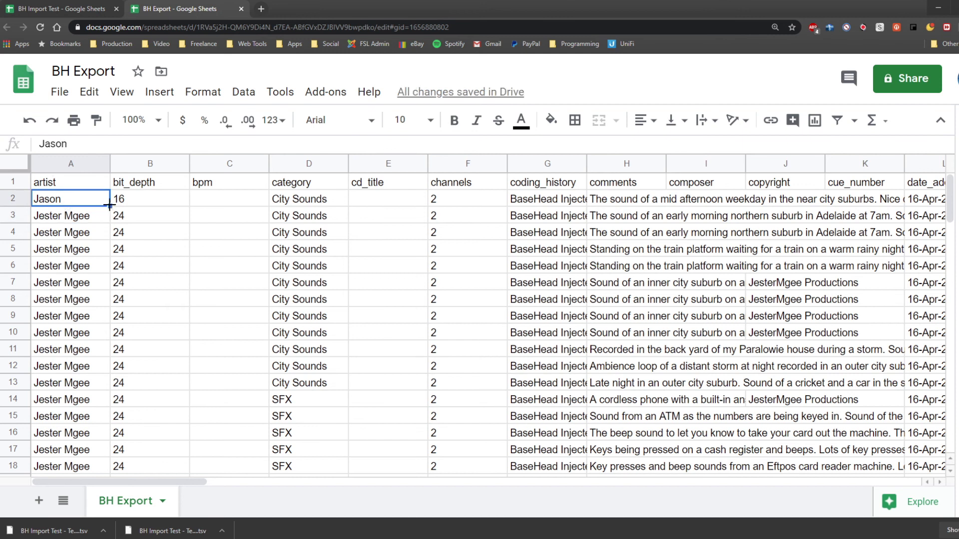
pyautogui.scroll(-20, 107, 445)
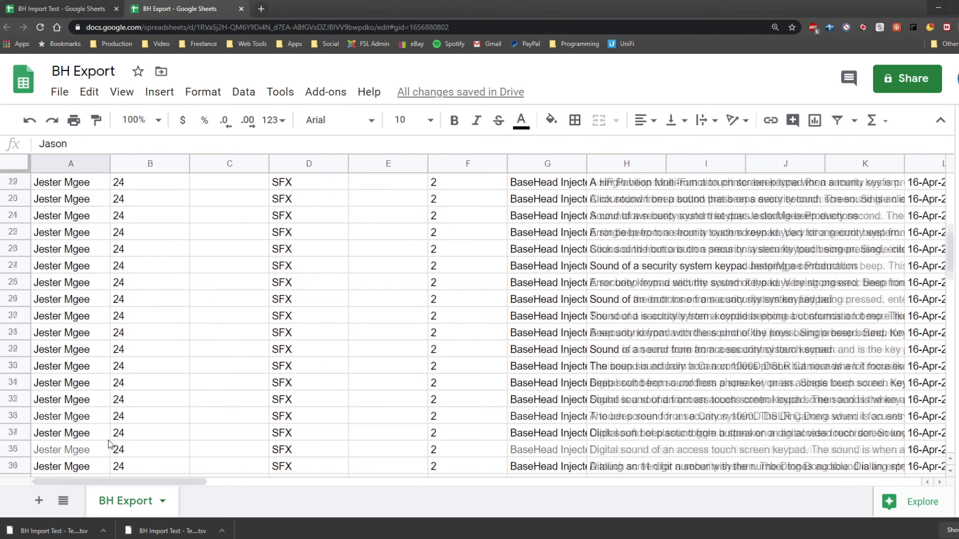
pyautogui.scroll(-3, 107, 444)
pyautogui.moveTo(107, 444); pyautogui.dragTo(105, 406)
pyautogui.scroll(20, 295, 362)
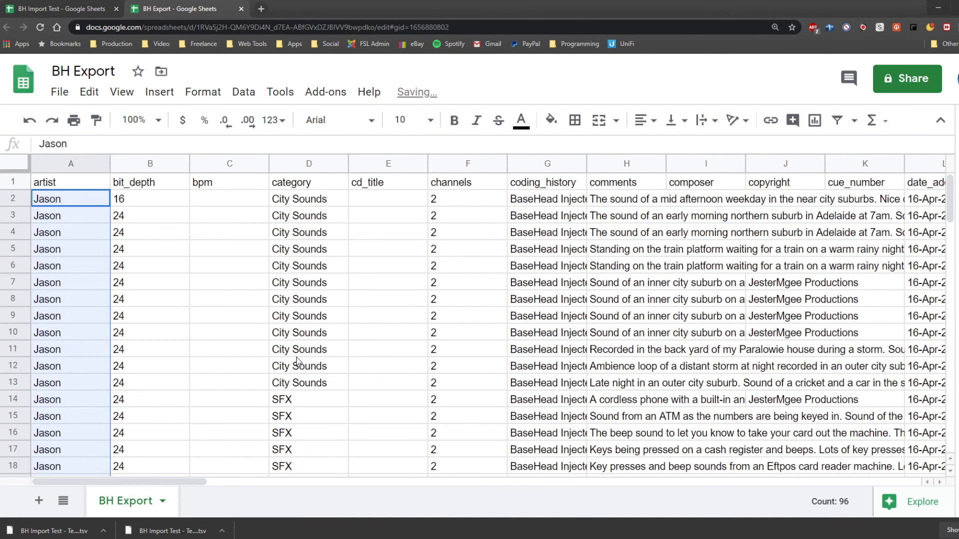
# Step: Change the category of the first record, cell D2, to TEST
pyautogui.click(295, 202)
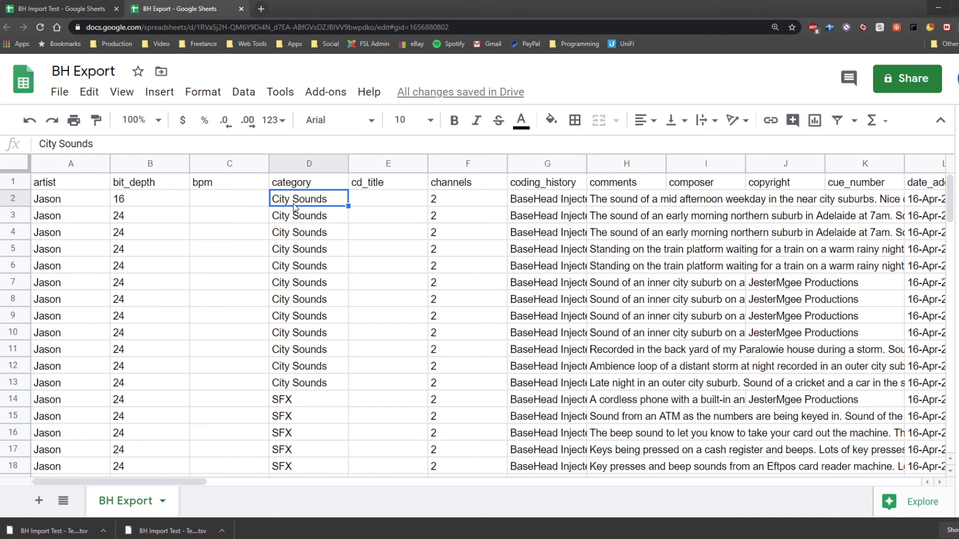
pyautogui.write('TEST')
pyautogui.press('Return')
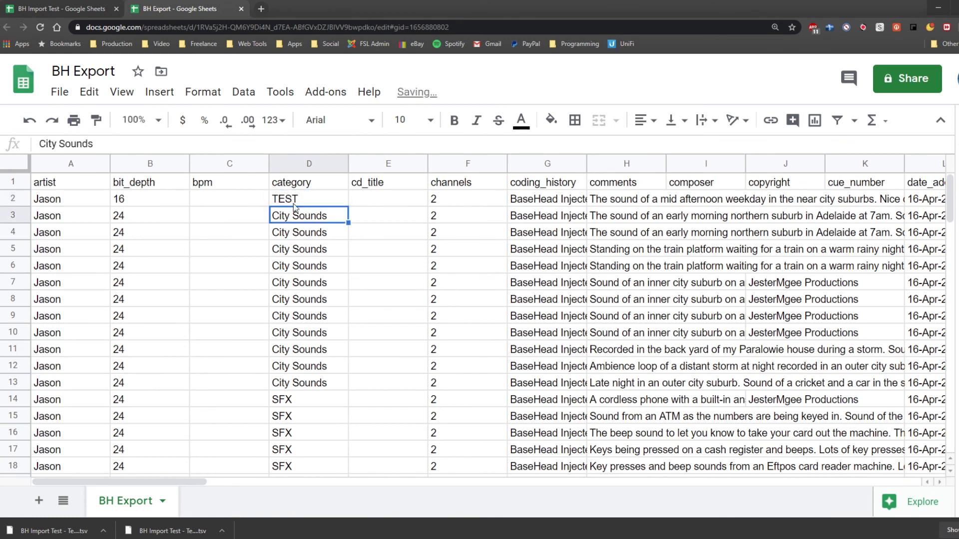
# Step: Fill the TEST category from cell D2 down the category column for all records of the BH Export sheet
pyautogui.click(332, 203)
pyautogui.moveTo(349, 203); pyautogui.dragTo(337, 404)
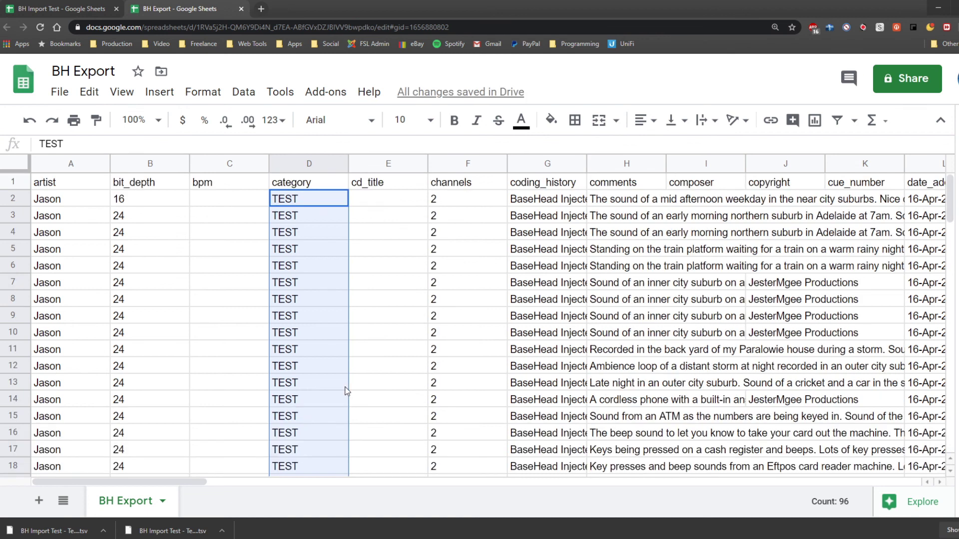
# Step: Download the current sheet as tab-separated values and save it to the Desktop as BH Export-modified
pyautogui.click(64, 94)
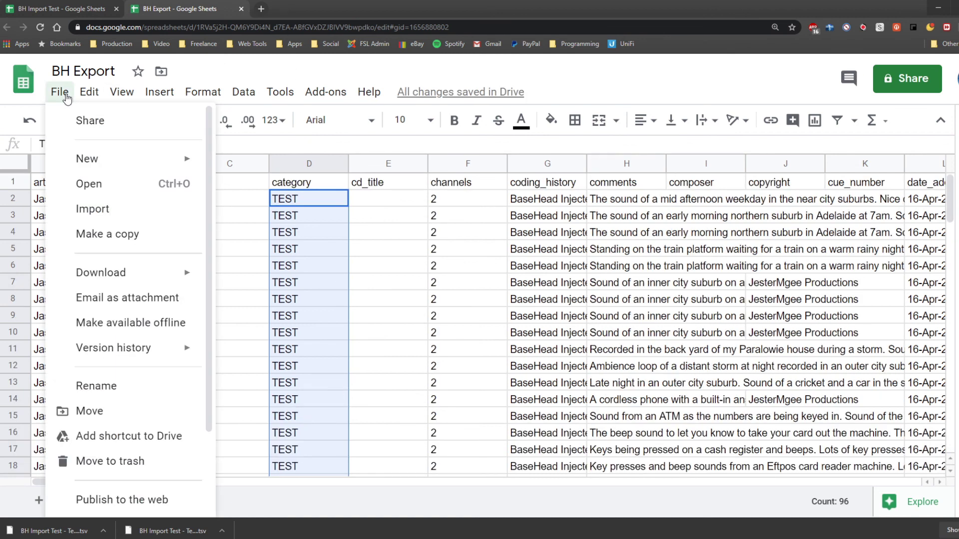
pyautogui.moveTo(149, 277)
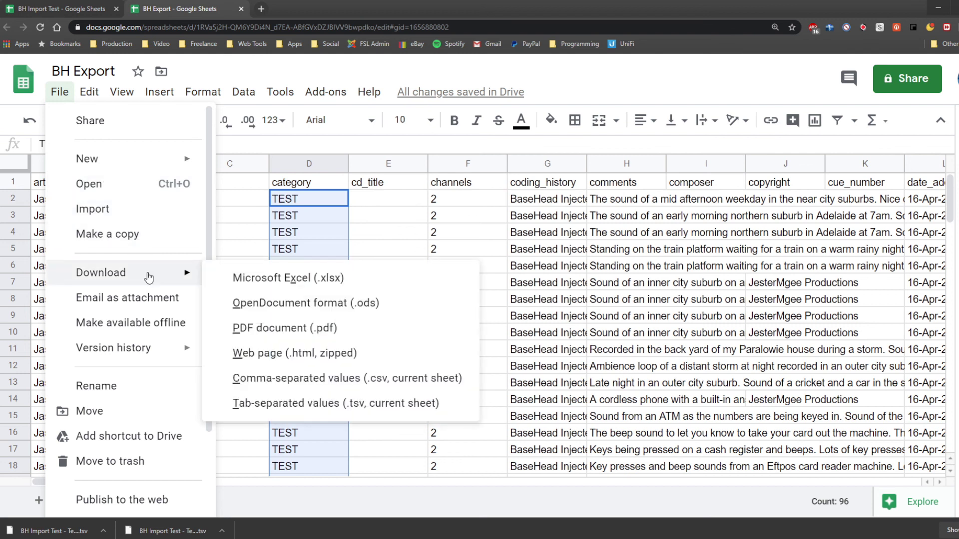
pyautogui.click(391, 406)
pyautogui.write('BH')
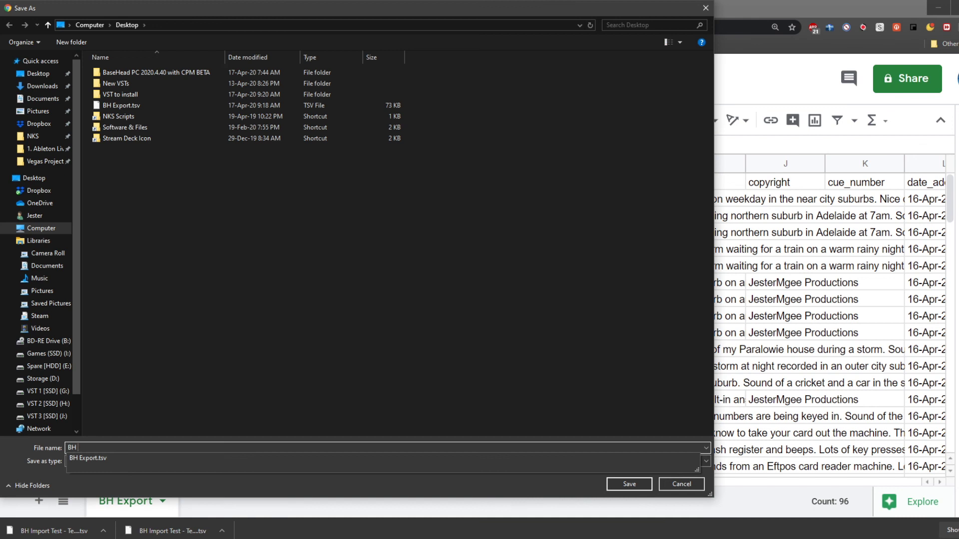
pyautogui.write(' Export-')
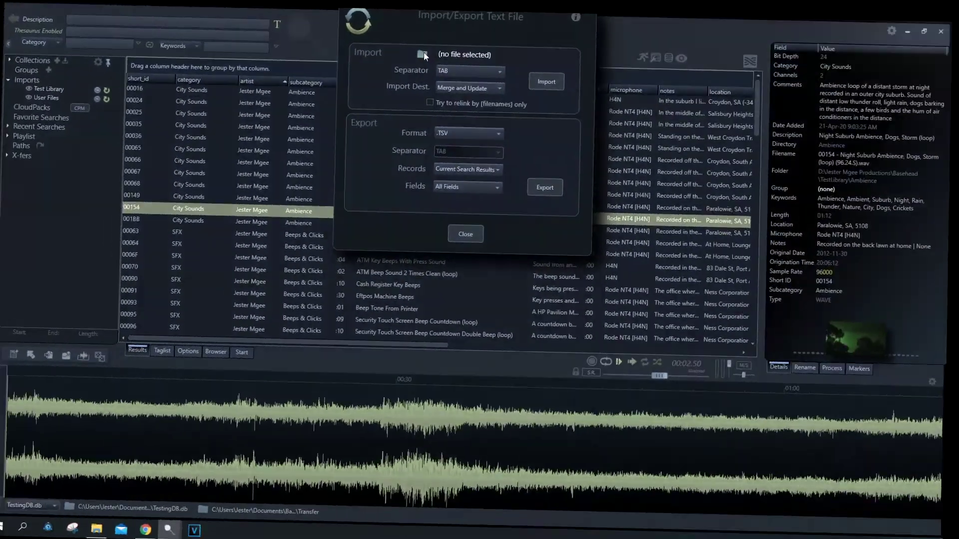
# Step: In BaseHead, import BH Export-modified.tsv from the Desktop using the Merge and Update destination, and close the Import/Export Text File dialog
pyautogui.click(546, 138)
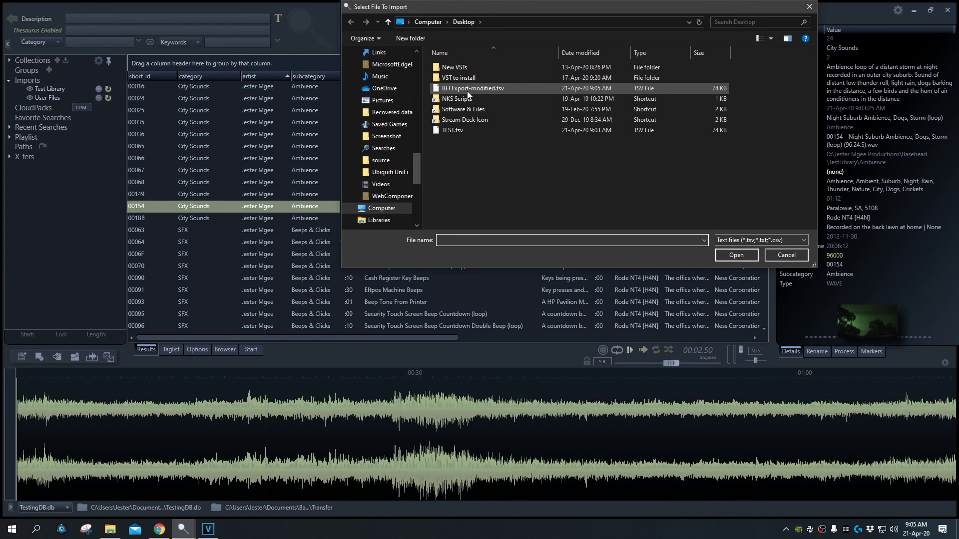
pyautogui.click(468, 92)
pyautogui.click(734, 253)
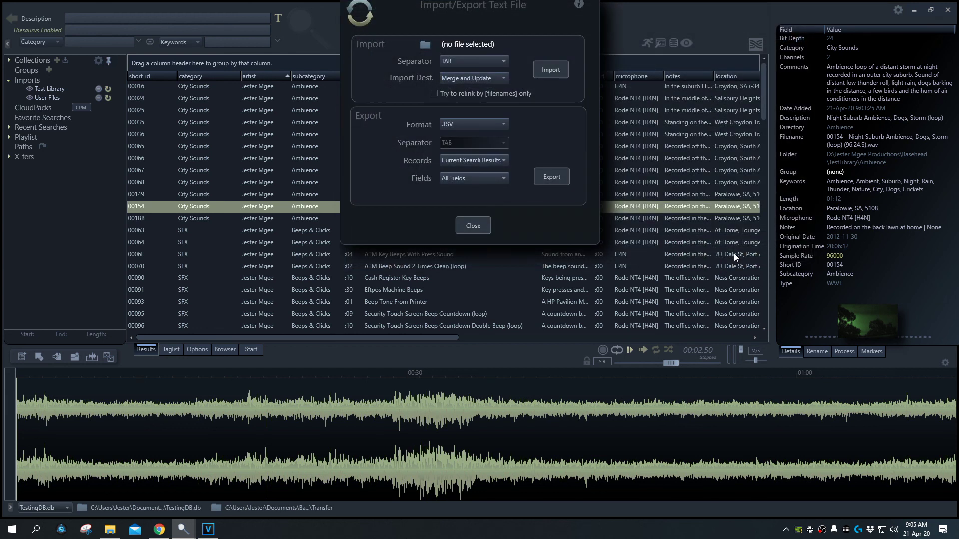
pyautogui.click(495, 80)
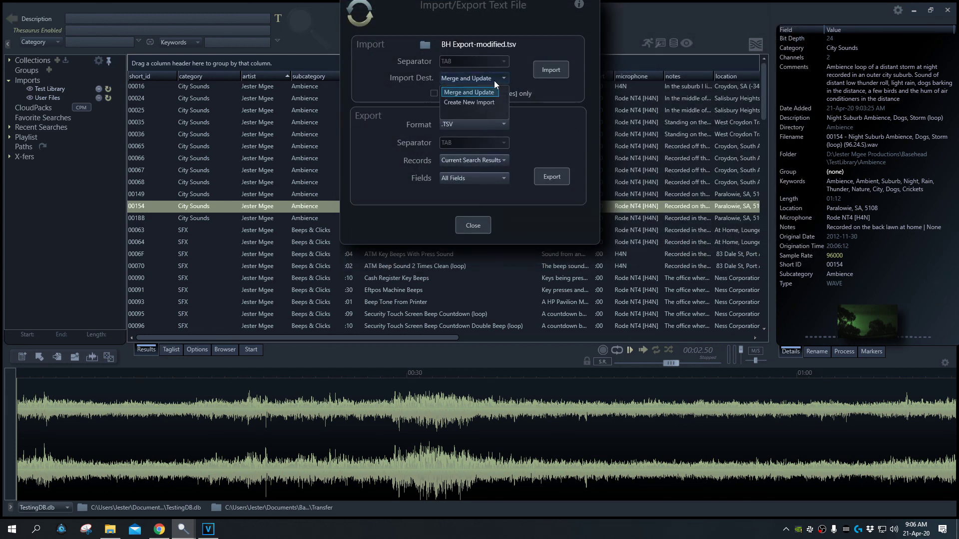
pyautogui.click(465, 92)
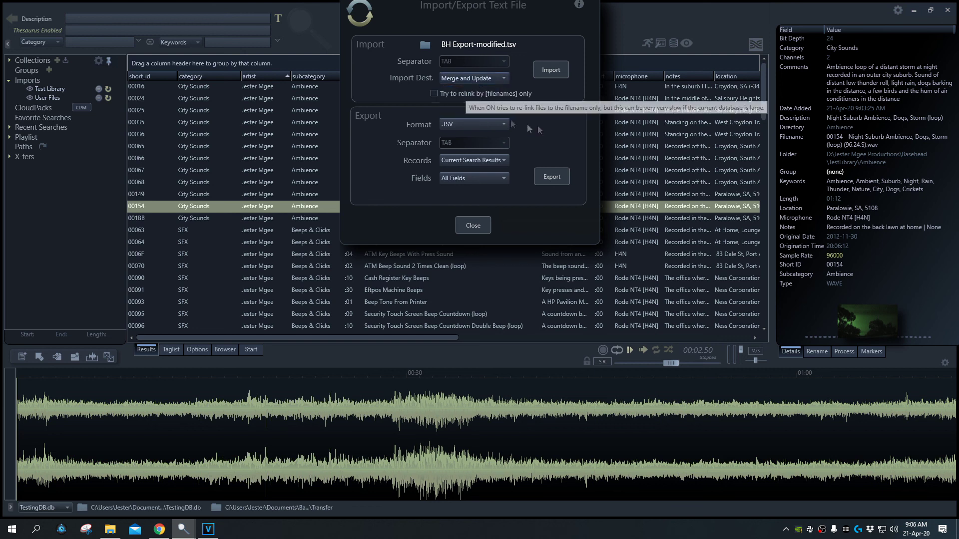
pyautogui.click(551, 70)
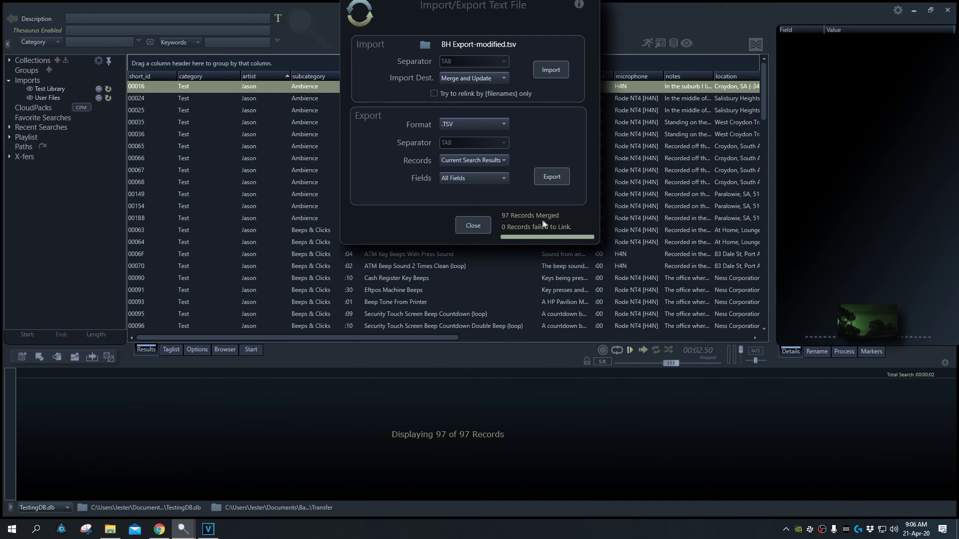
pyautogui.click(477, 227)
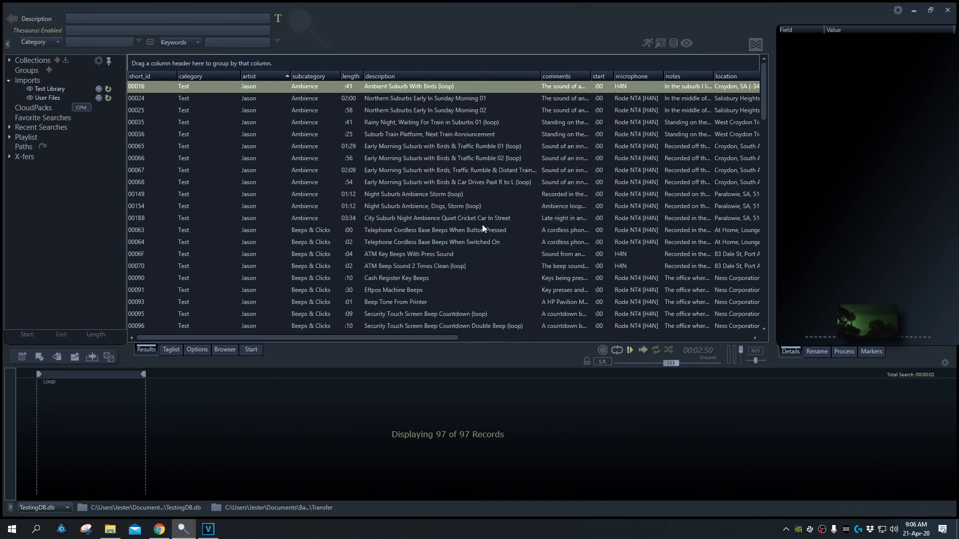